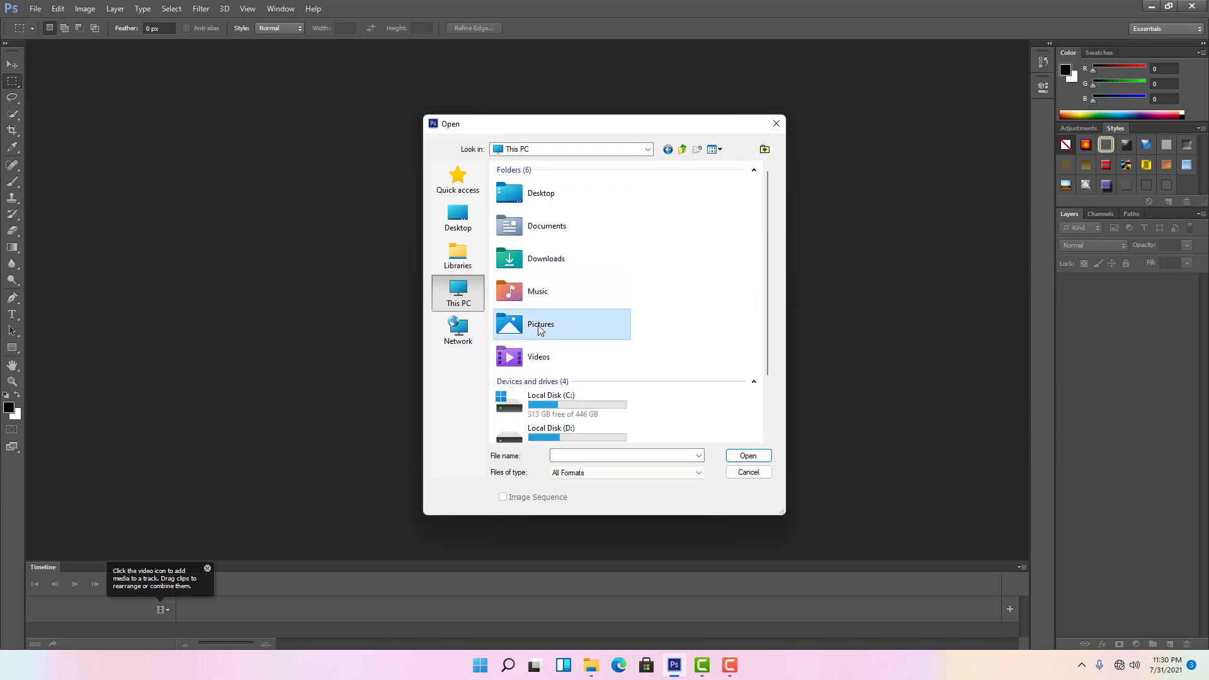
double_click(540, 327)
scroll(635, 368, "down", 5)
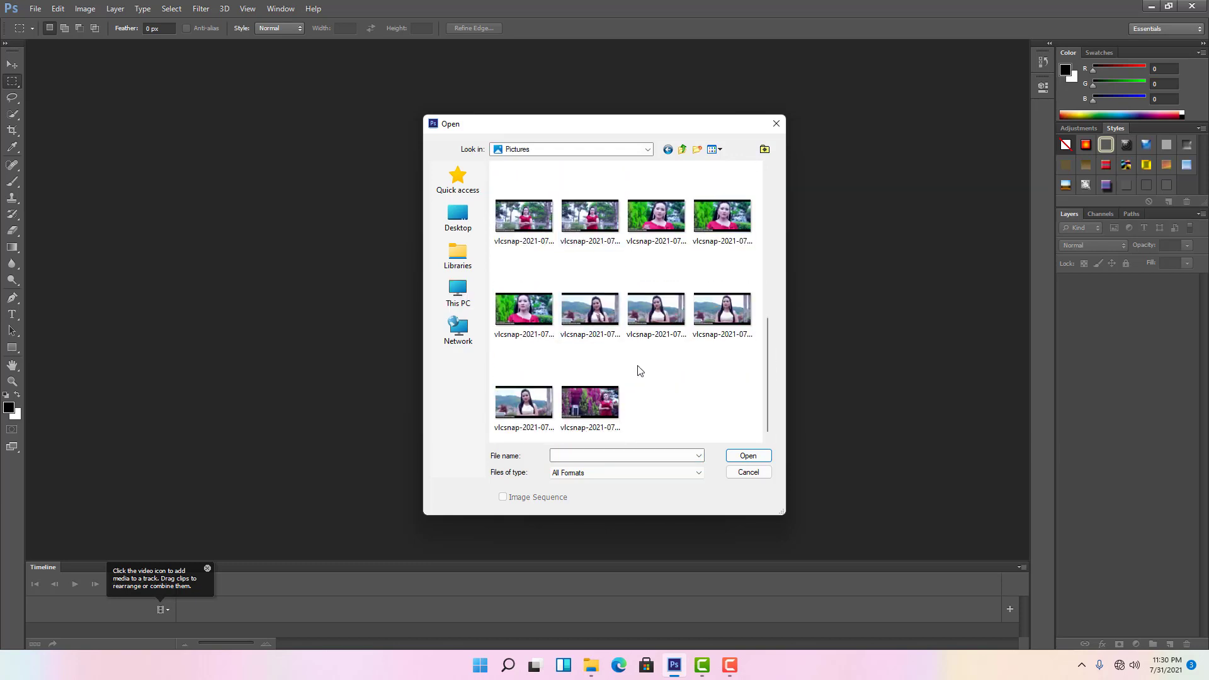
scroll(639, 370, "up", 2)
scroll(639, 370, "down", 2)
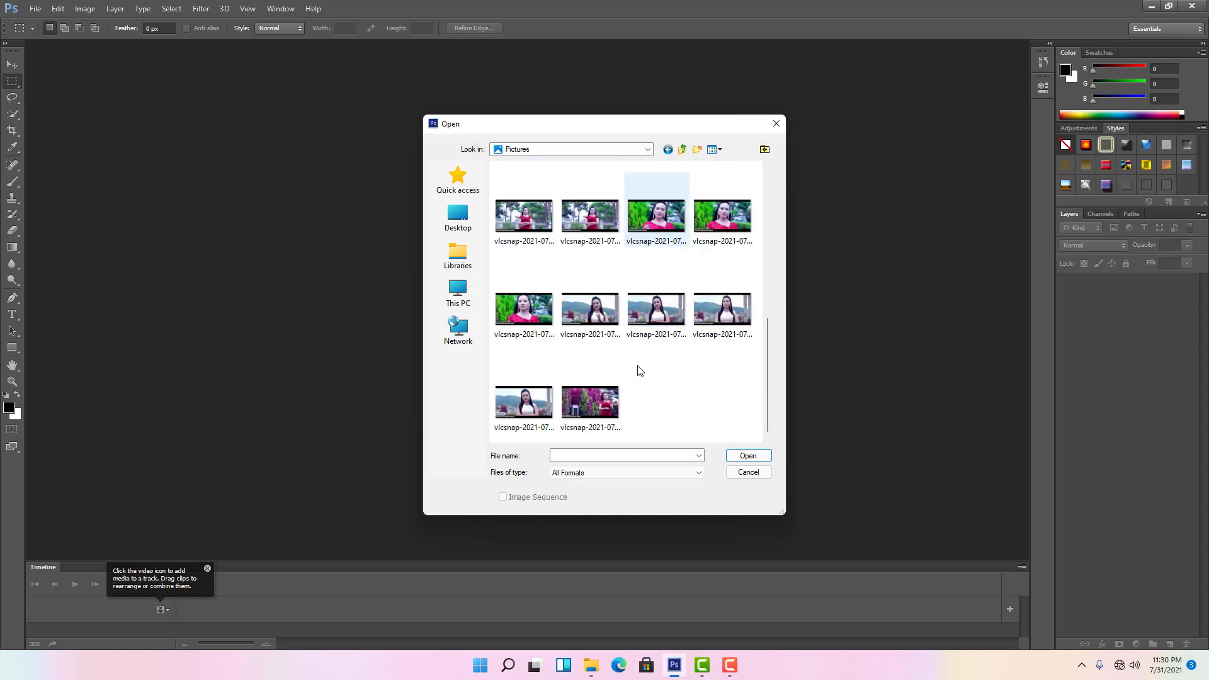
double_click(602, 400)
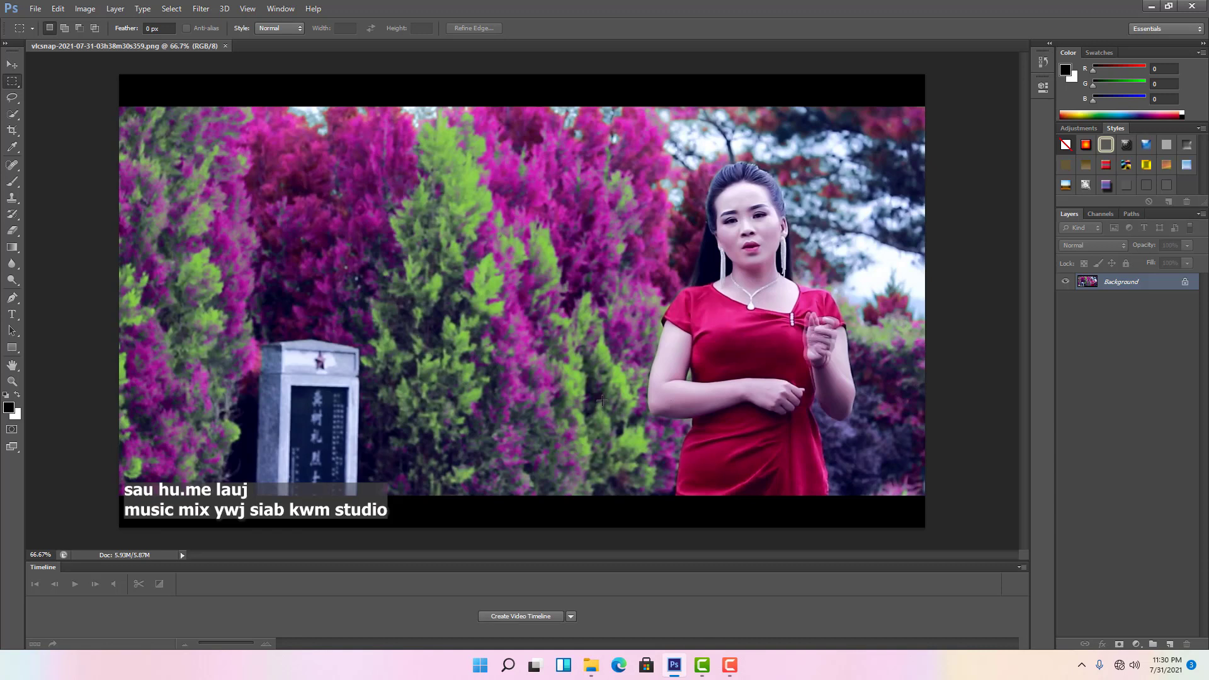
left_click(35, 9)
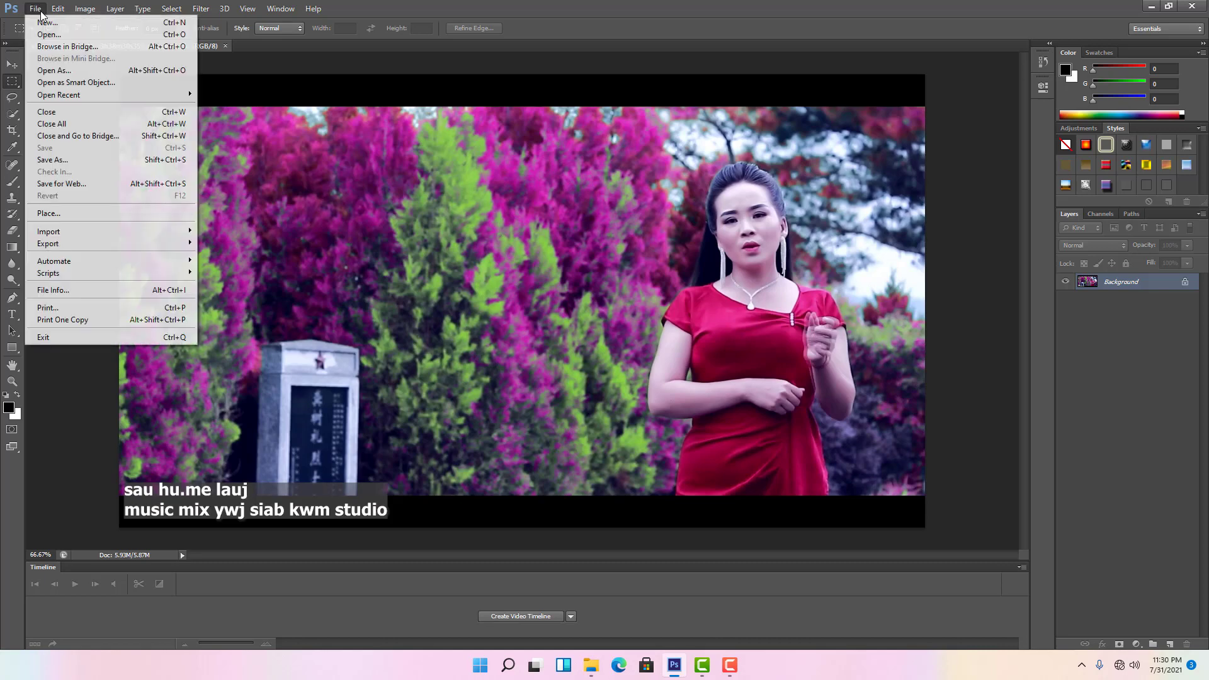
left_click(56, 34)
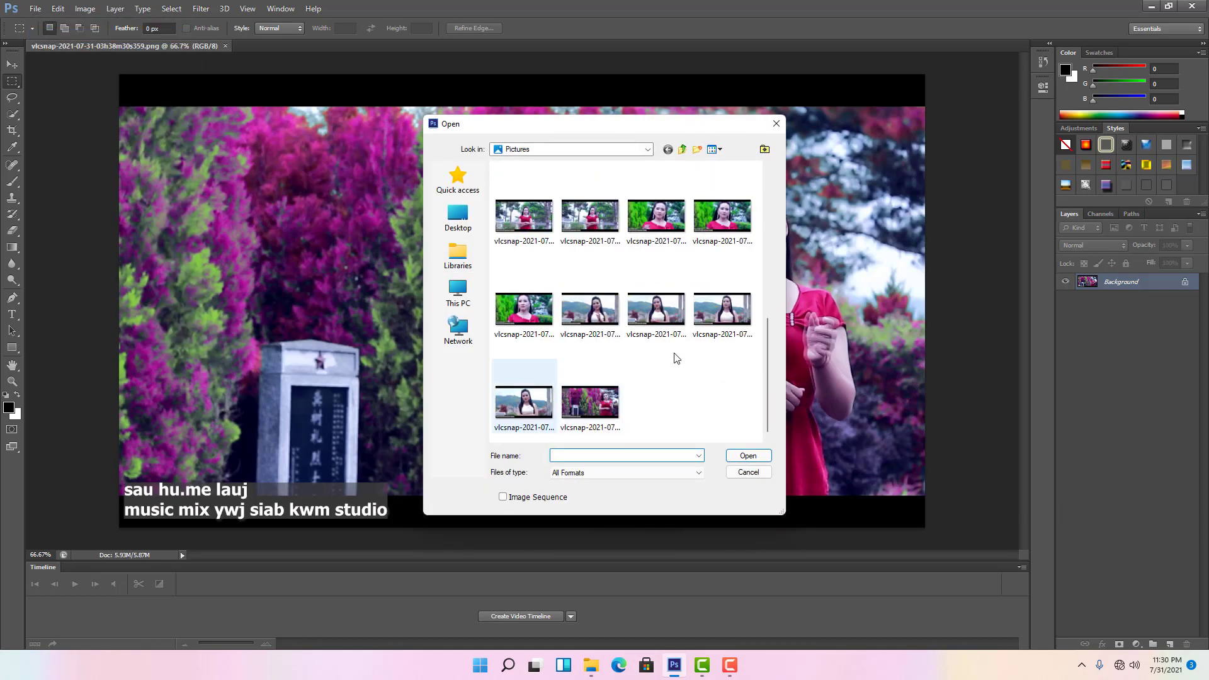
scroll(676, 358, "up", 5)
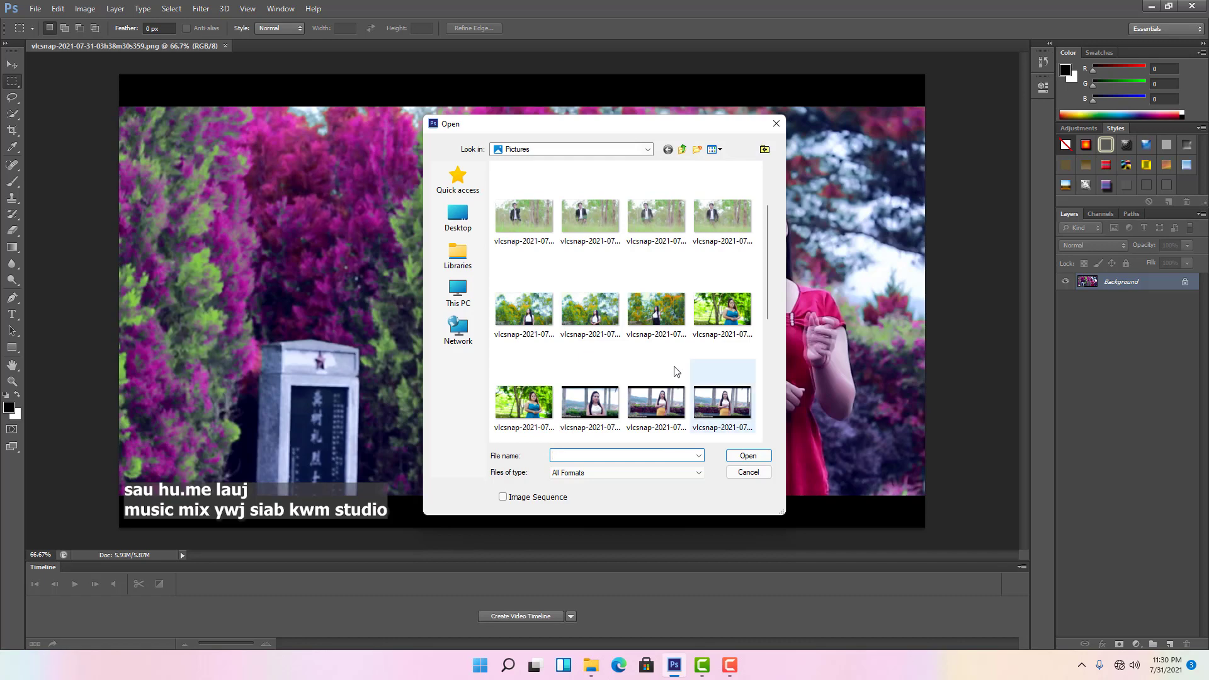
double_click(675, 406)
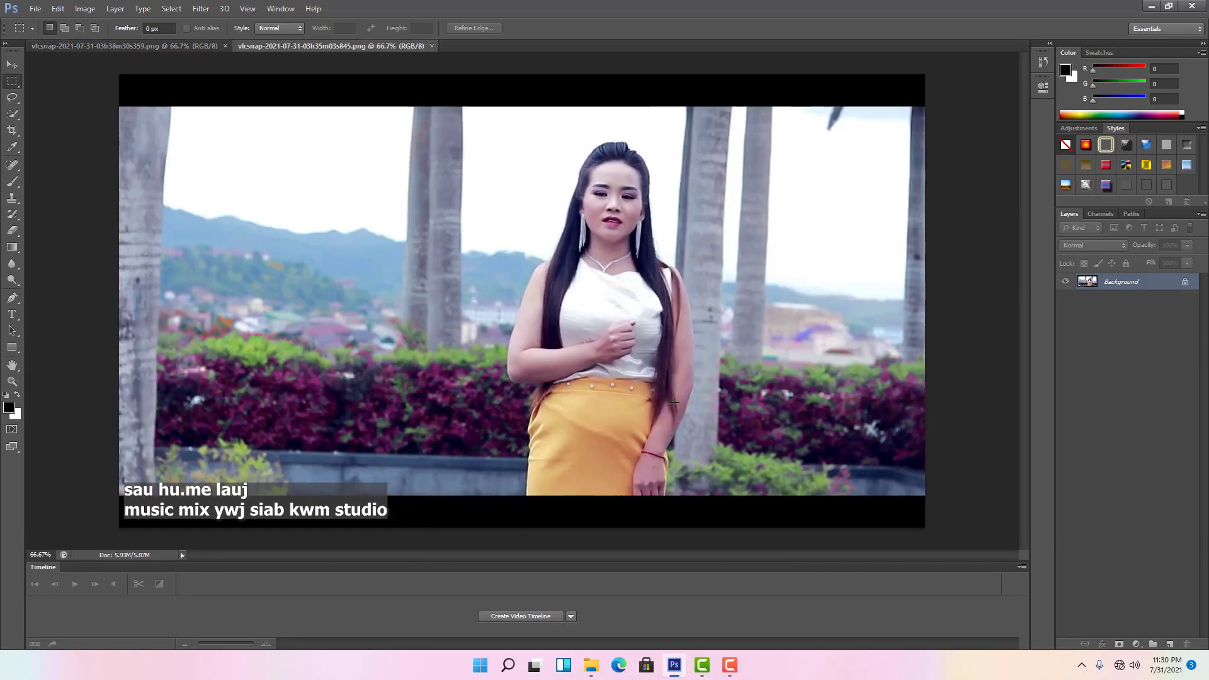
- Select a rectangle around the woman in the yellow skirt and move it into the purple-tree image, beside the woman in red
left_click_drag(483, 123, 720, 496)
key("v")
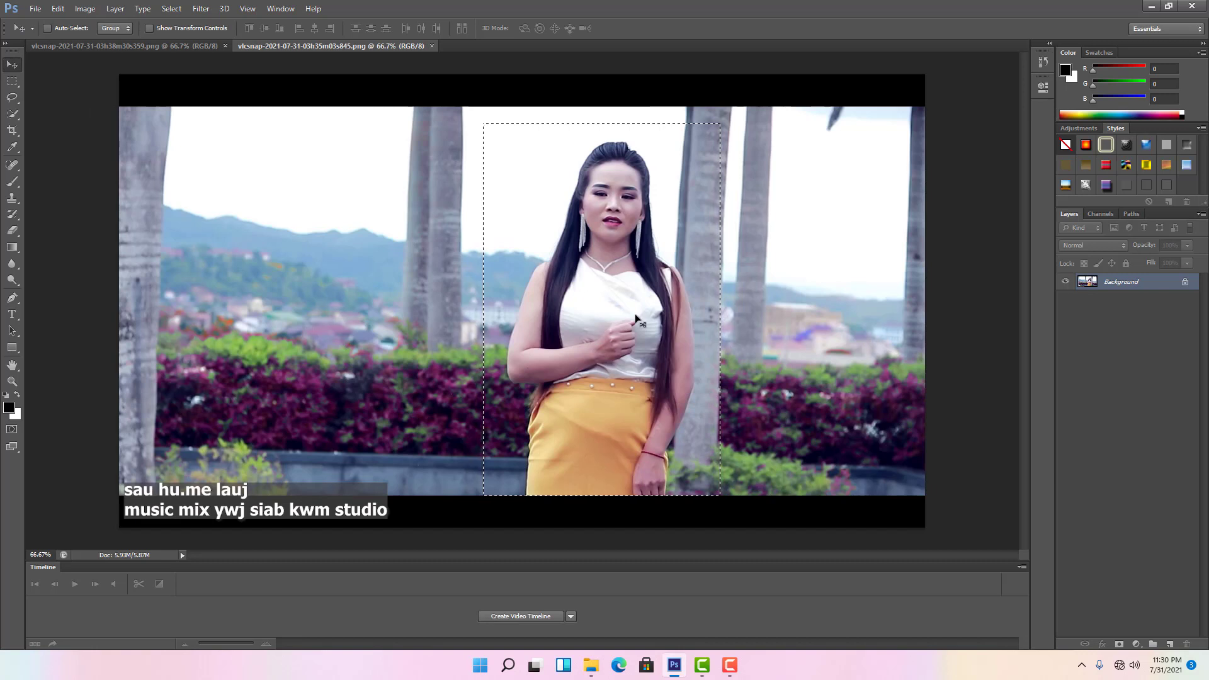
left_click_drag(636, 320, 410, 370)
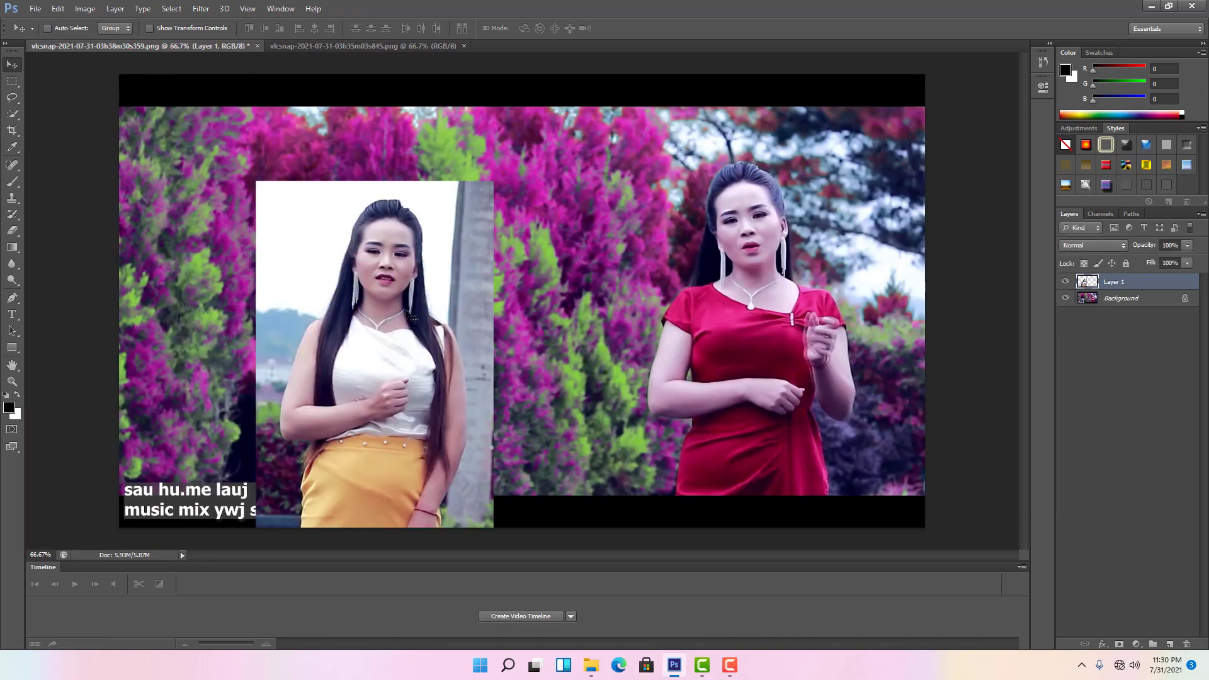
left_click_drag(392, 282, 427, 270)
- Free-transform the pasted woman's layer to about 132% width and 112% height, placing it over the stone monument
left_click(58, 9)
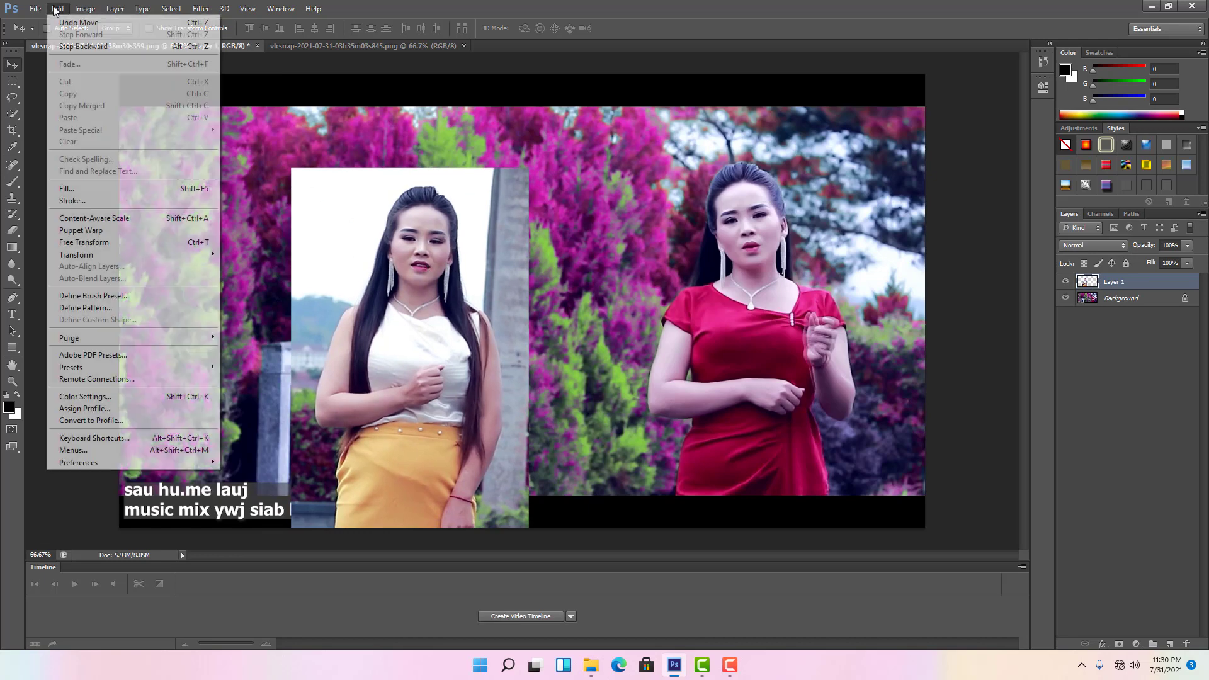
left_click(107, 245)
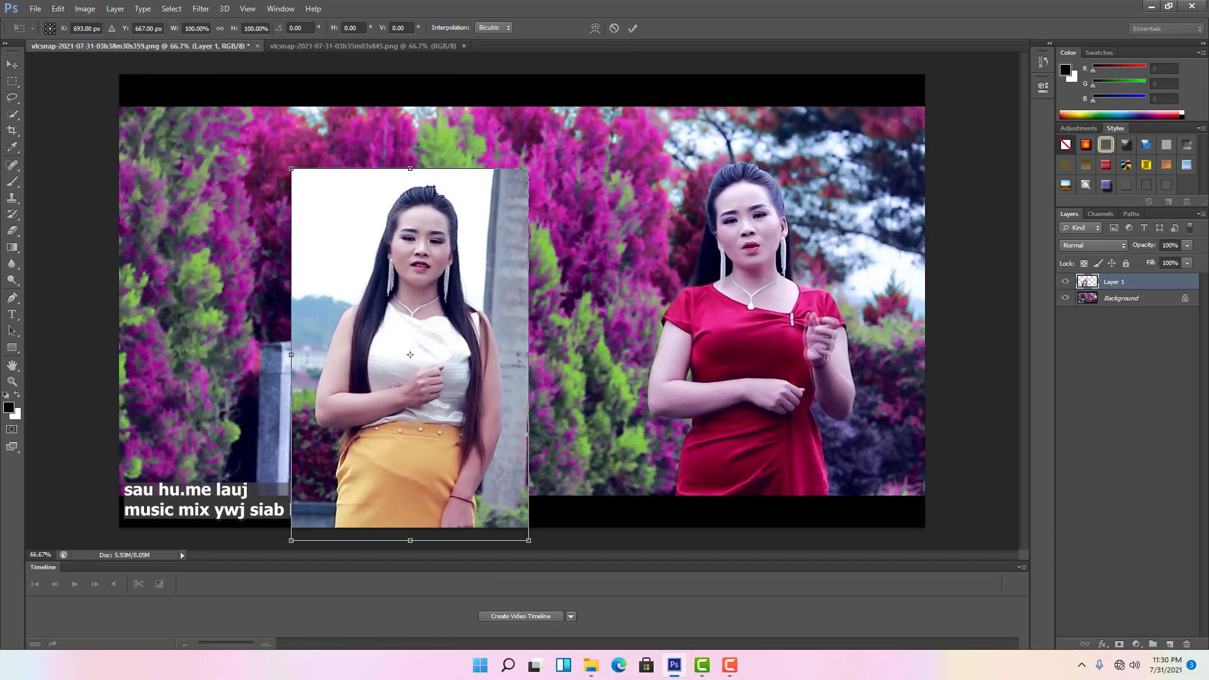
left_click_drag(524, 172, 537, 198)
left_click_drag(512, 317, 553, 278)
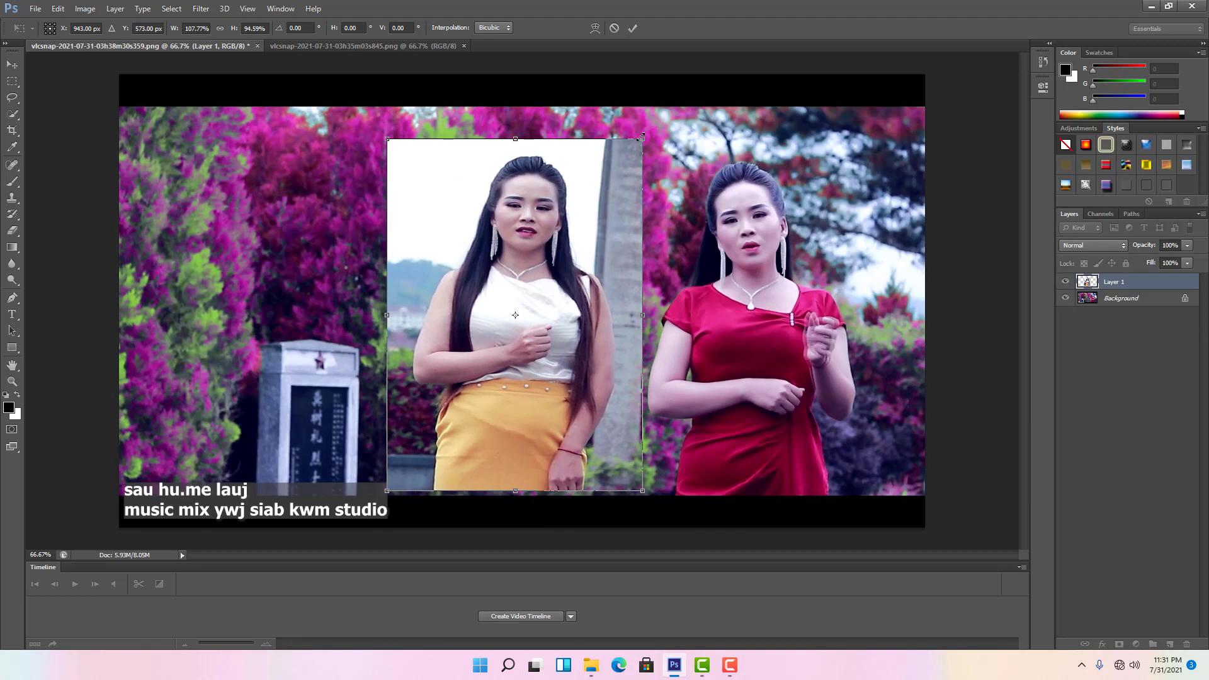
left_click_drag(641, 136, 744, 49)
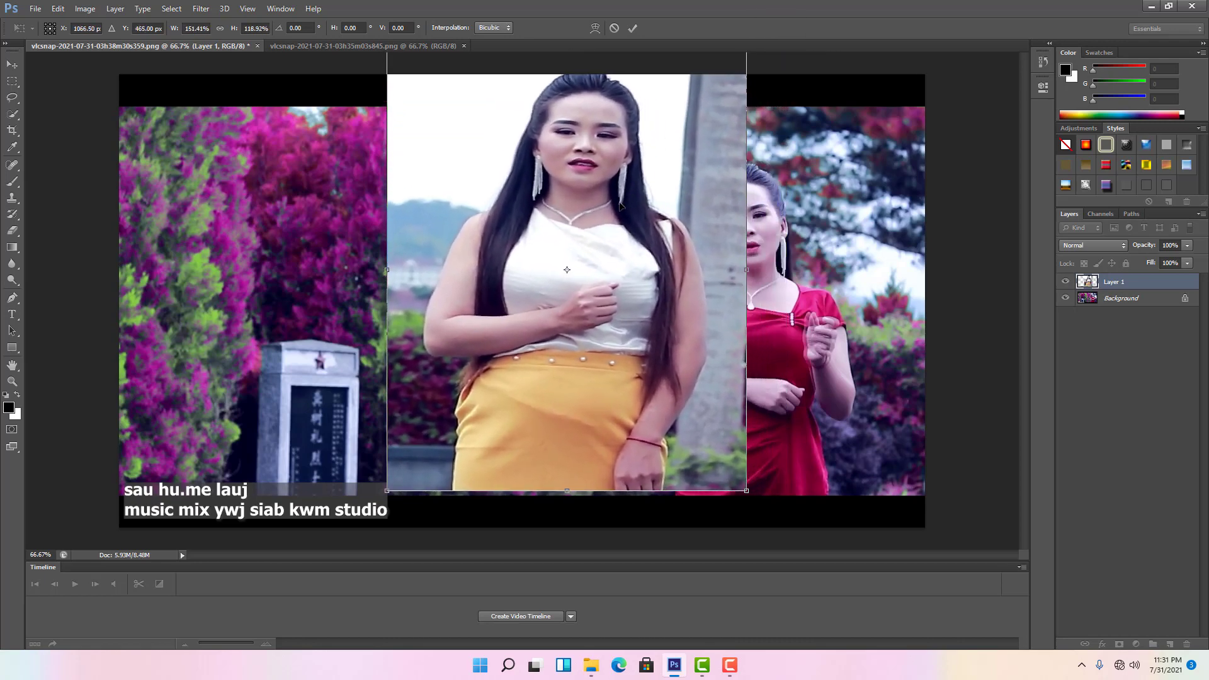
left_click_drag(609, 190, 429, 227)
left_click_drag(562, 87, 515, 112)
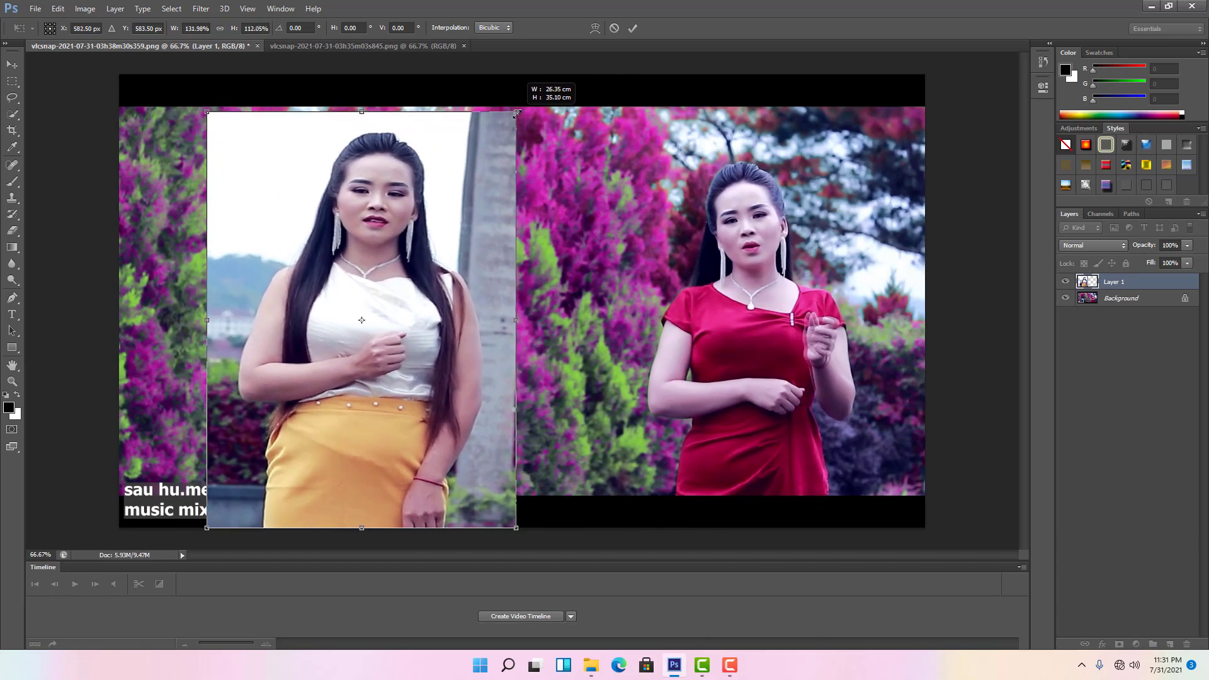
- Move the pasted woman next to the woman in red, scale her to about 125% width and 107% height, and apply the transformation
left_click_drag(432, 224, 672, 154)
left_click_drag(699, 115, 693, 123)
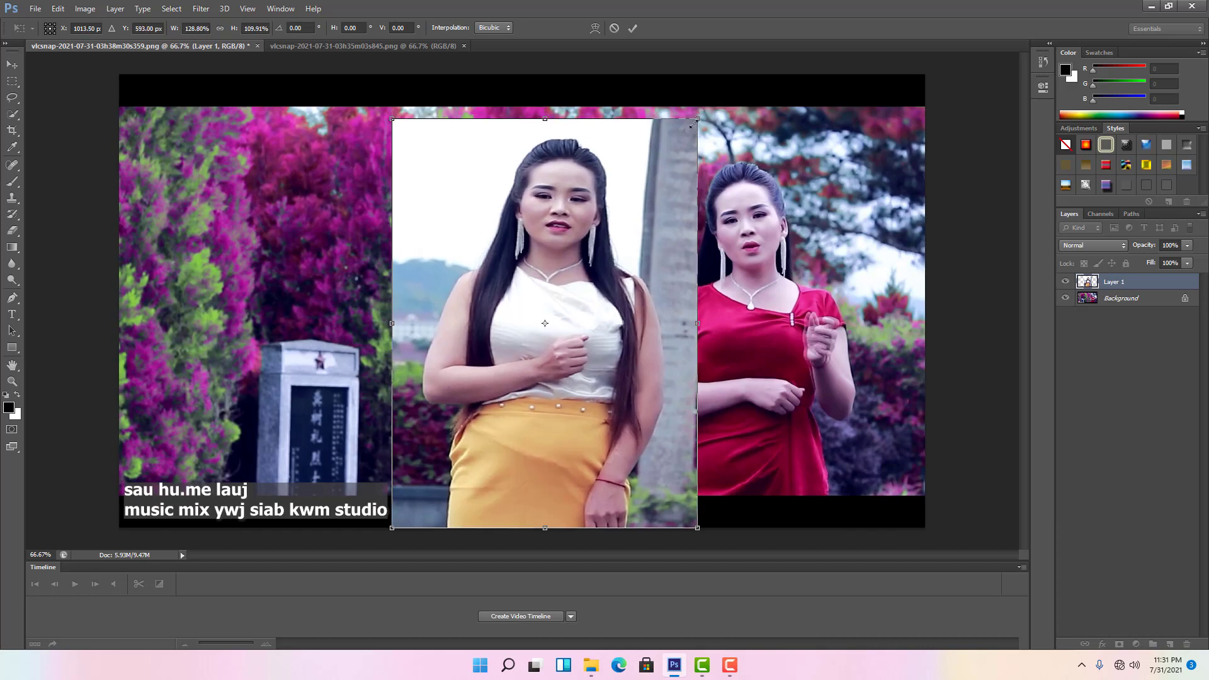
left_click_drag(605, 203, 607, 191)
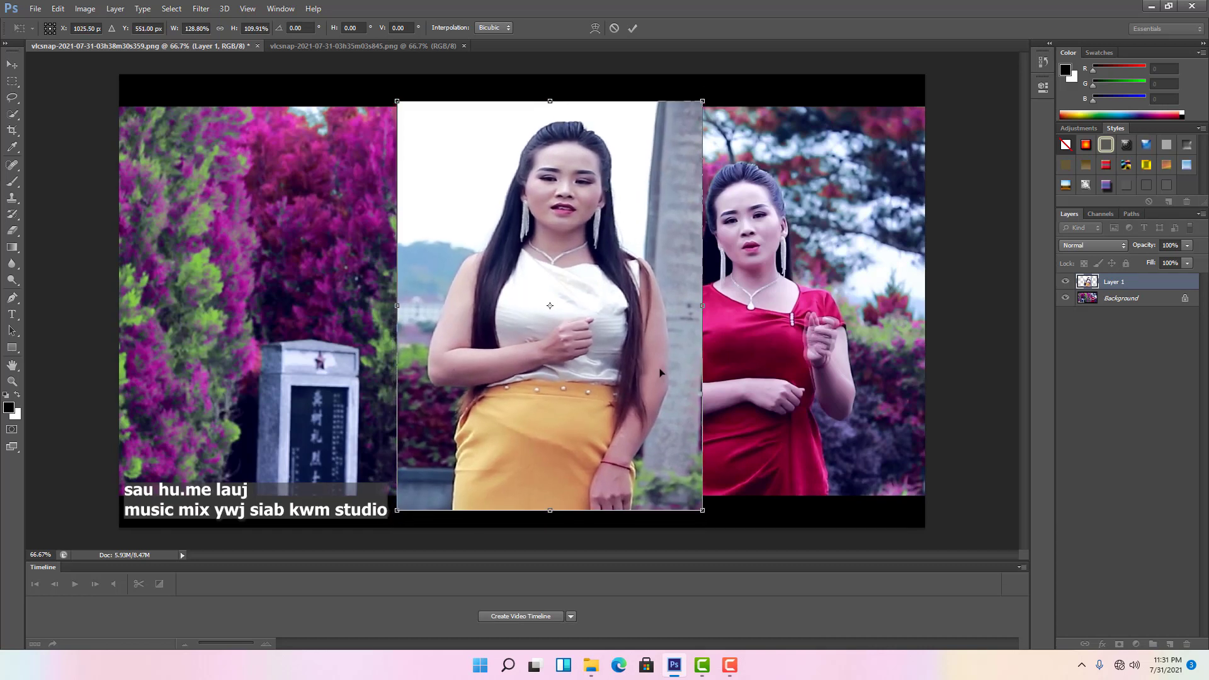
left_click_drag(701, 509, 702, 498)
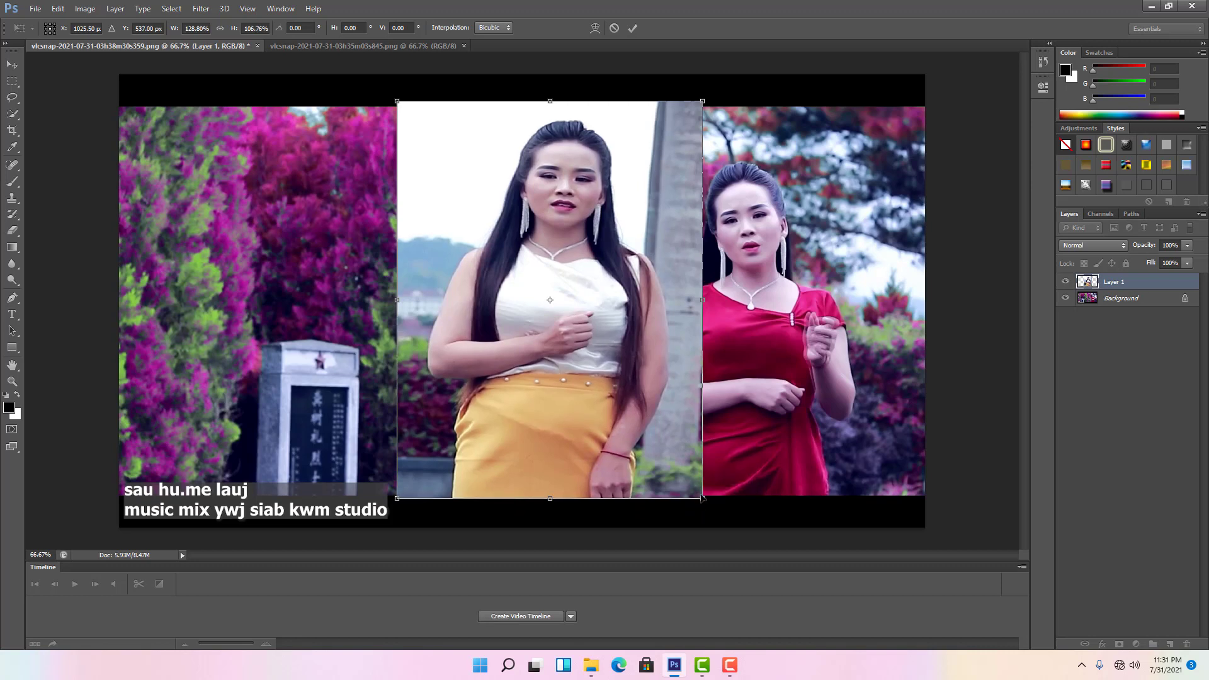
left_click_drag(700, 297, 694, 297)
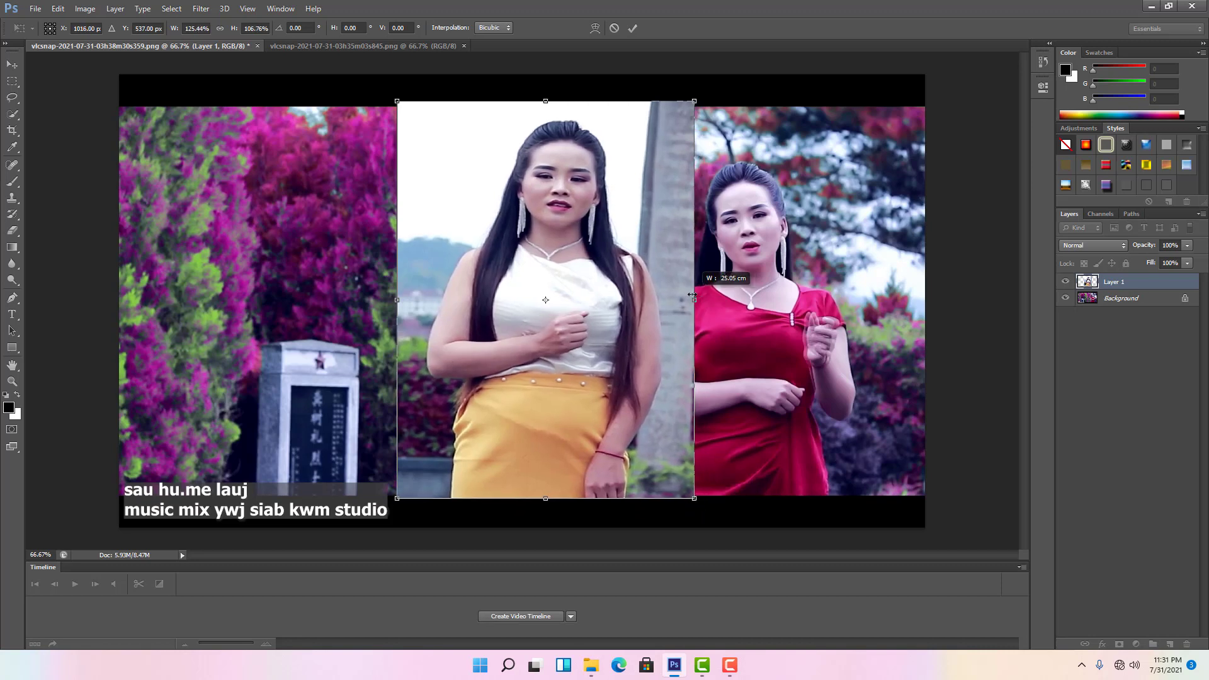
key("v")
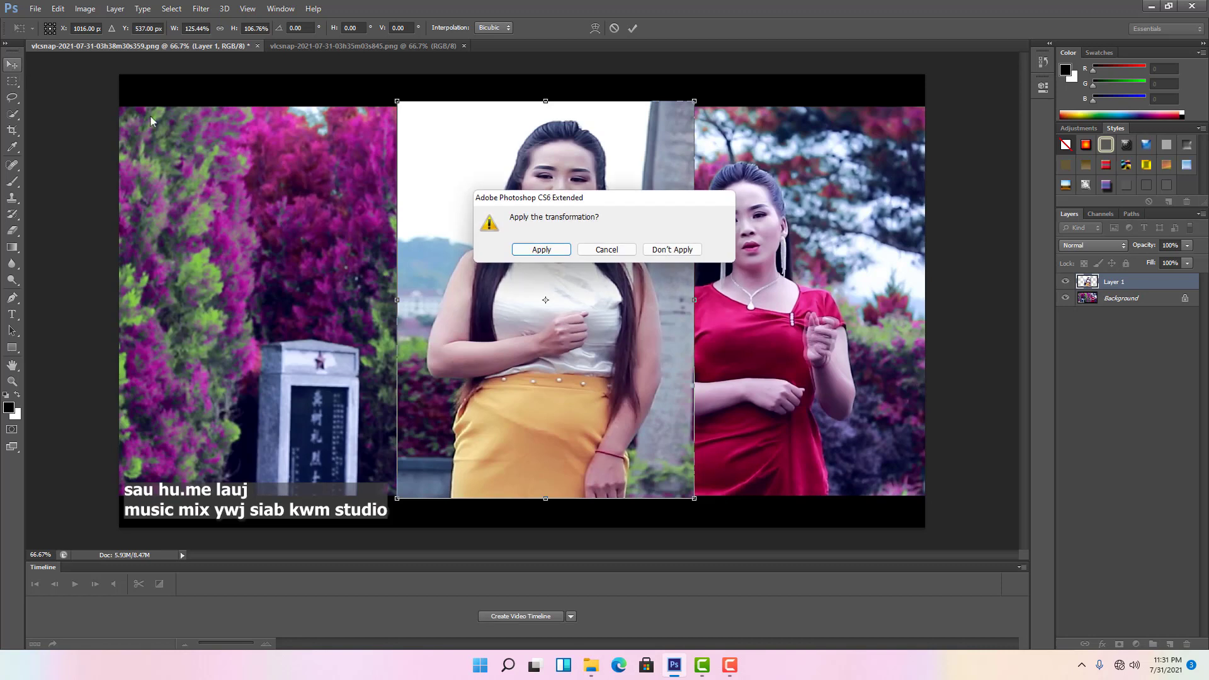
left_click(541, 249)
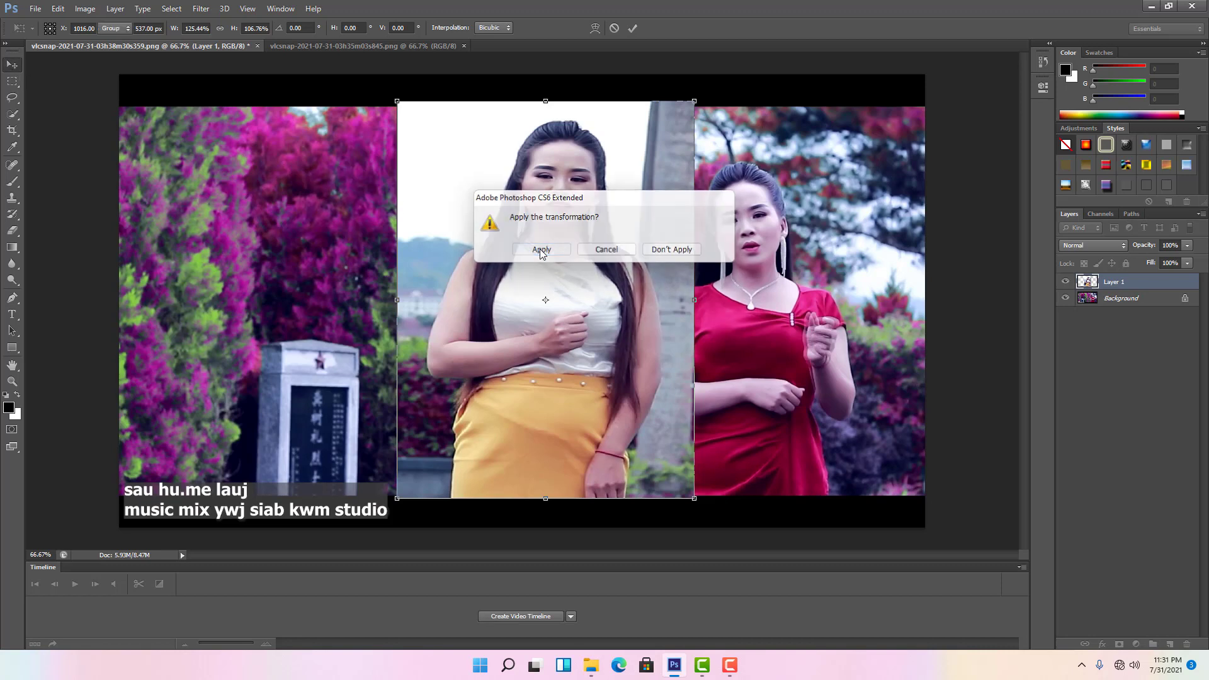
- Erase the pasted photo's background along both sides and above the woman with a soft 174 px Eraser at 3% hardness
left_click(12, 229)
right_click(655, 281)
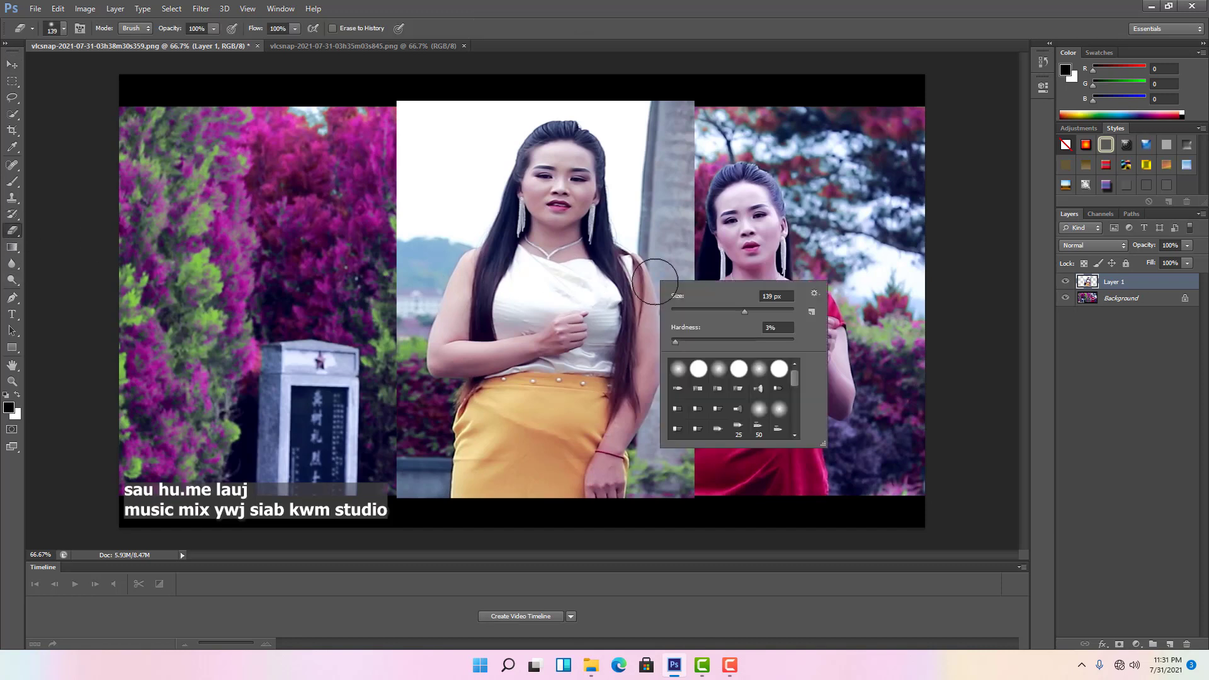
left_click(755, 309)
mouse_move(690, 115)
left_mouse_down()
mouse_move(718, 253)
mouse_move(699, 117)
mouse_move(713, 381)
mouse_move(705, 493)
mouse_move(687, 267)
mouse_move(688, 443)
mouse_move(695, 394)
mouse_move(663, 503)
left_mouse_up()
mouse_move(441, 137)
left_mouse_down()
mouse_move(396, 213)
mouse_move(417, 96)
mouse_move(370, 245)
mouse_move(405, 214)
mouse_move(354, 413)
mouse_move(391, 322)
mouse_move(357, 493)
mouse_move(376, 471)
mouse_move(388, 519)
mouse_move(393, 453)
mouse_move(377, 485)
left_mouse_up()
mouse_move(472, 107)
left_mouse_down()
mouse_move(488, 76)
mouse_move(648, 81)
mouse_move(669, 116)
mouse_move(659, 142)
left_mouse_up()
- Adjust the Eraser's hardness, set its size to 176 px, and erase the remaining pale background around the pasted woman's head and body
right_click(707, 148)
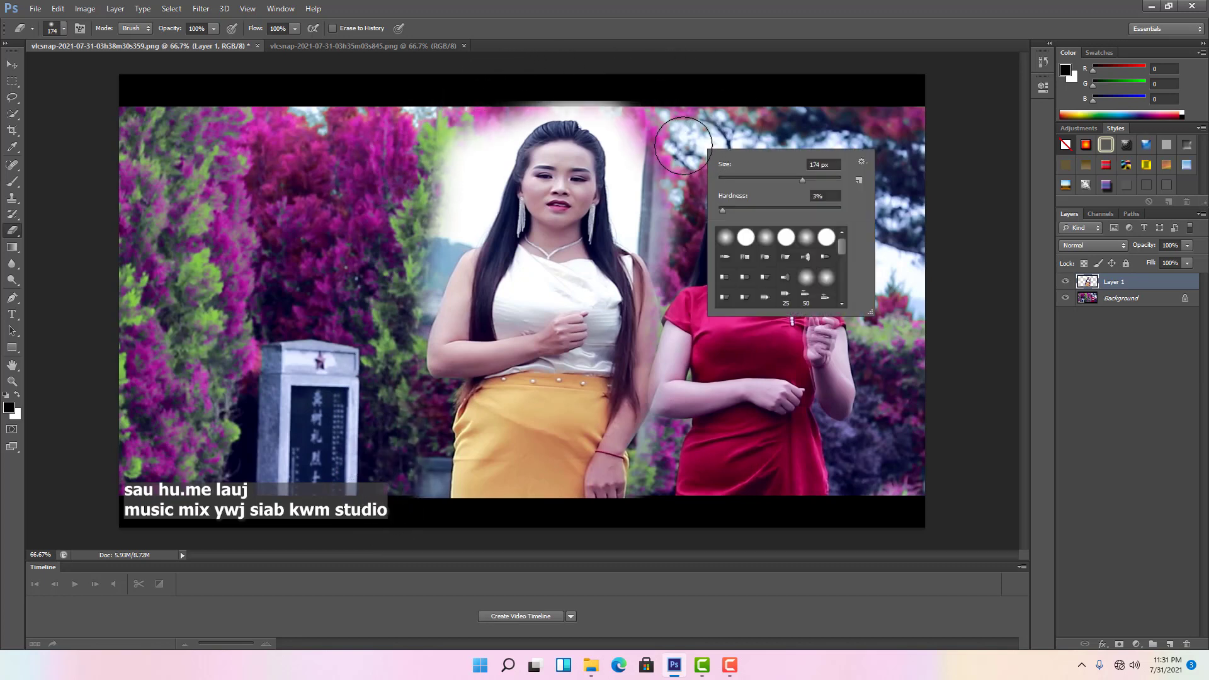
right_click(688, 145)
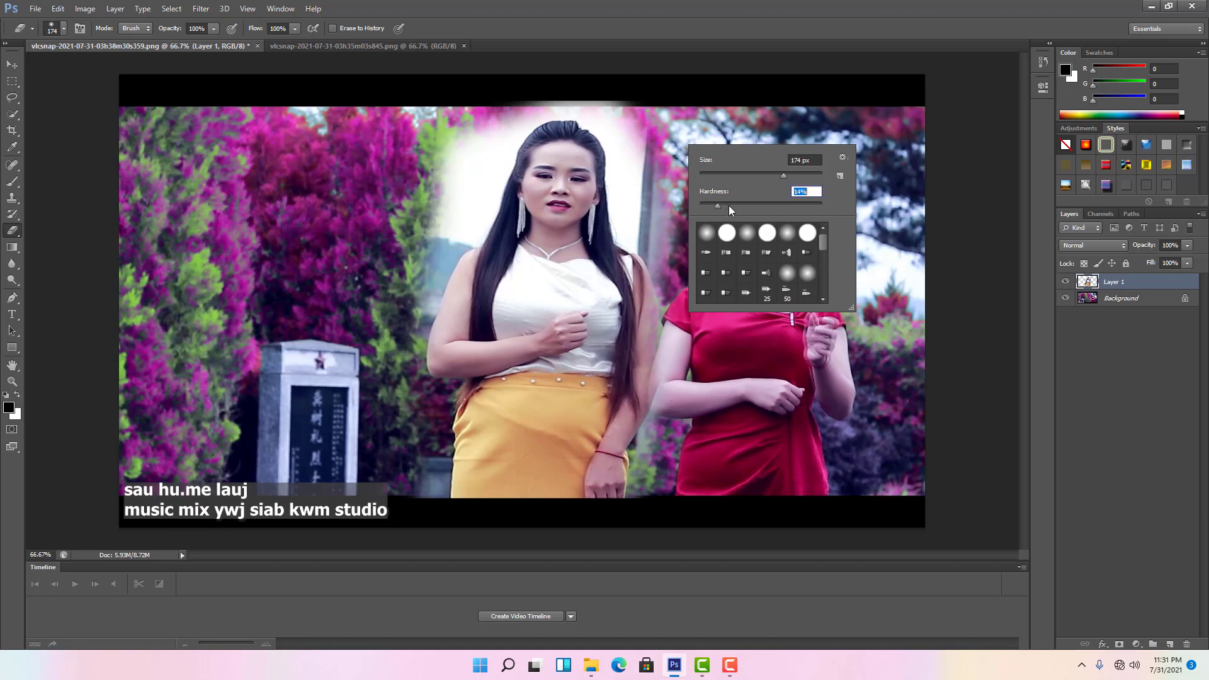
left_click_drag(806, 210, 718, 209)
left_click_drag(794, 206, 645, 219)
left_click(798, 174)
left_click_drag(779, 175, 783, 176)
mouse_move(669, 142)
left_mouse_down()
mouse_move(692, 165)
mouse_move(696, 241)
mouse_move(730, 225)
mouse_move(663, 137)
mouse_move(665, 178)
mouse_move(652, 164)
mouse_move(673, 235)
mouse_move(661, 237)
mouse_move(634, 136)
mouse_move(648, 145)
mouse_move(607, 94)
mouse_move(501, 94)
mouse_move(408, 308)
mouse_move(648, 184)
mouse_move(649, 228)
left_mouse_up()
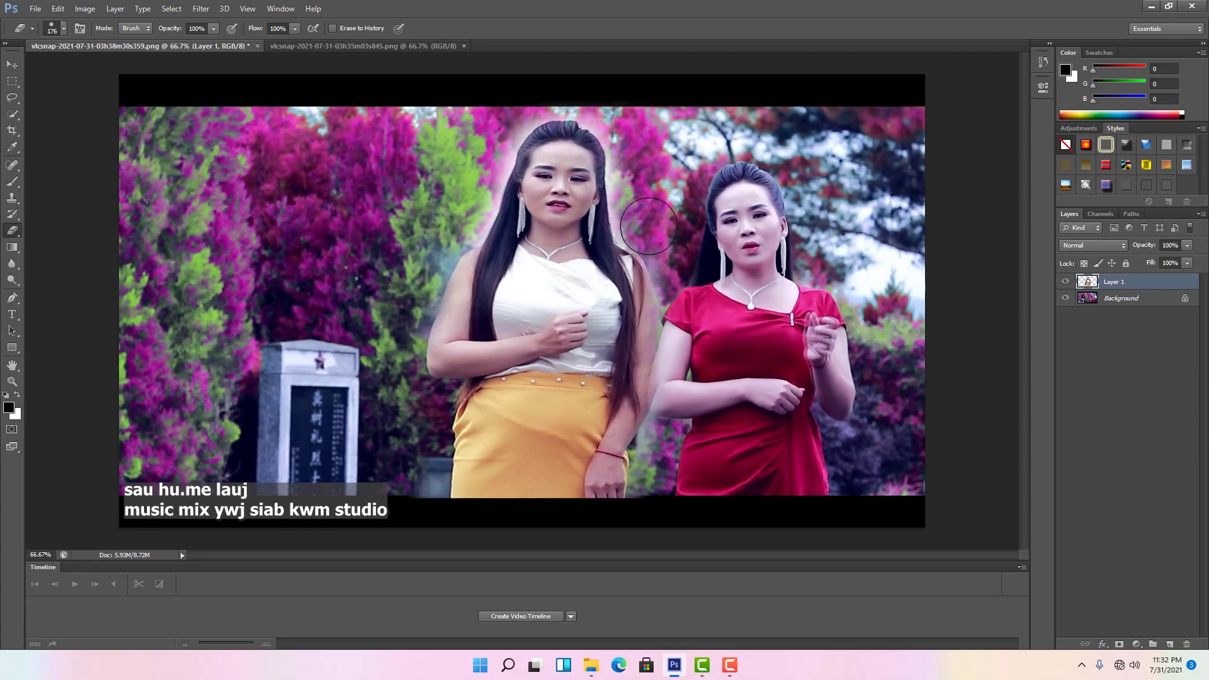
left_click(486, 146)
mouse_move(487, 146)
left_mouse_down()
mouse_move(393, 299)
mouse_move(405, 488)
left_mouse_up()
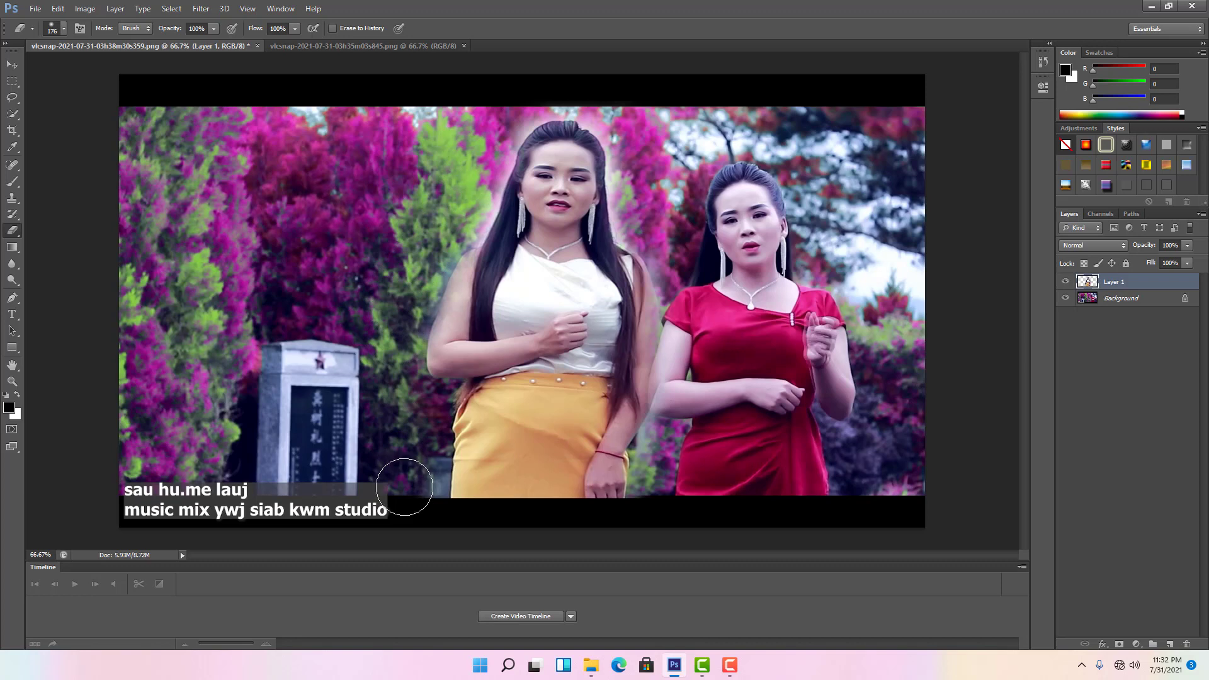
- Try out the opacity, fill opacity and Blend If sliders in the pasted woman's layer blending options
left_click(11, 63)
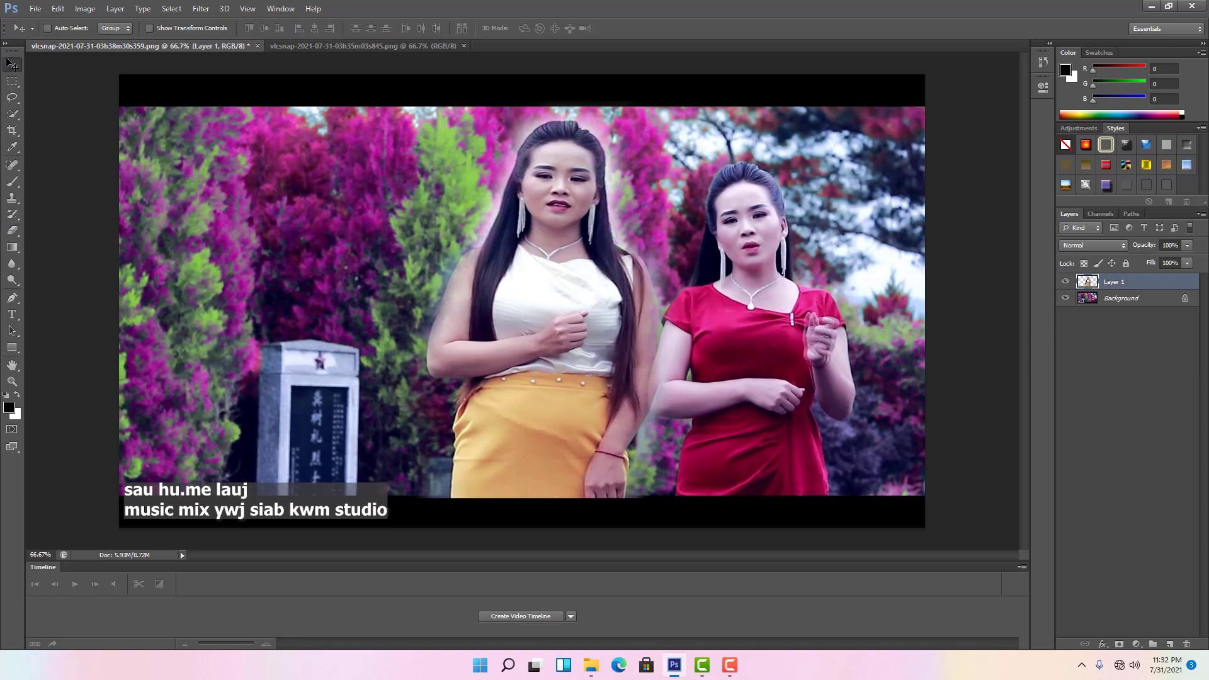
double_click(1123, 283)
left_click(1086, 285)
double_click(1088, 284)
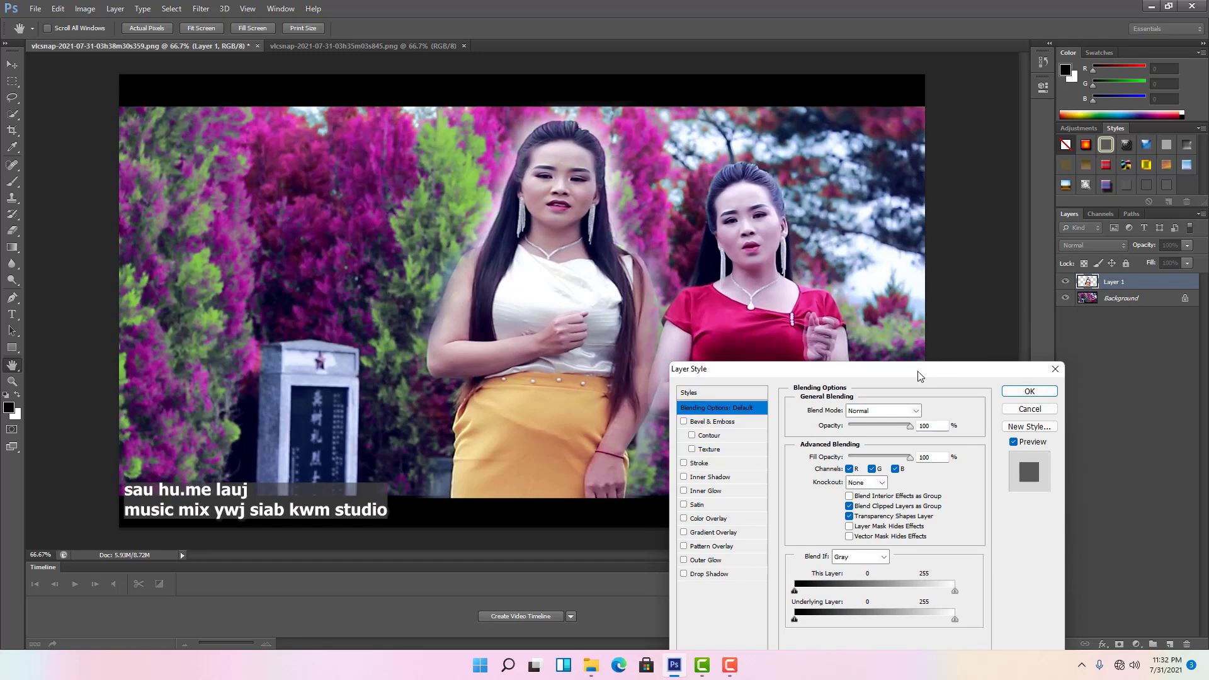
left_click_drag(917, 371, 1056, 310)
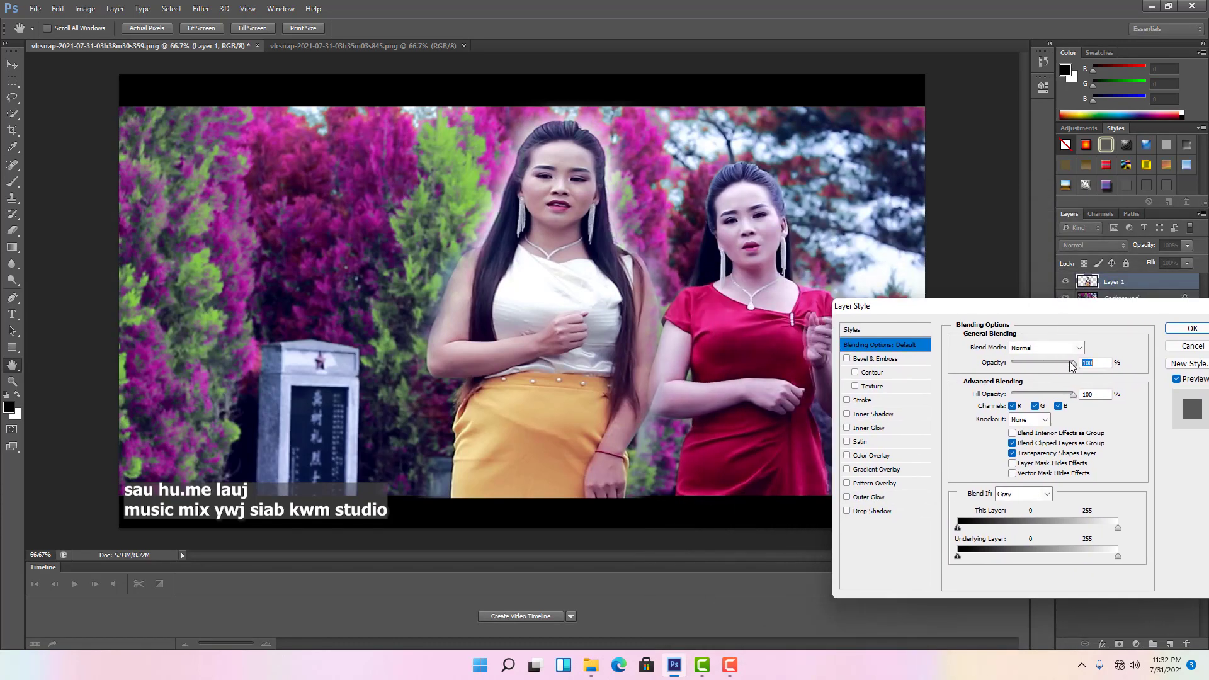
left_click_drag(1070, 362, 1091, 394)
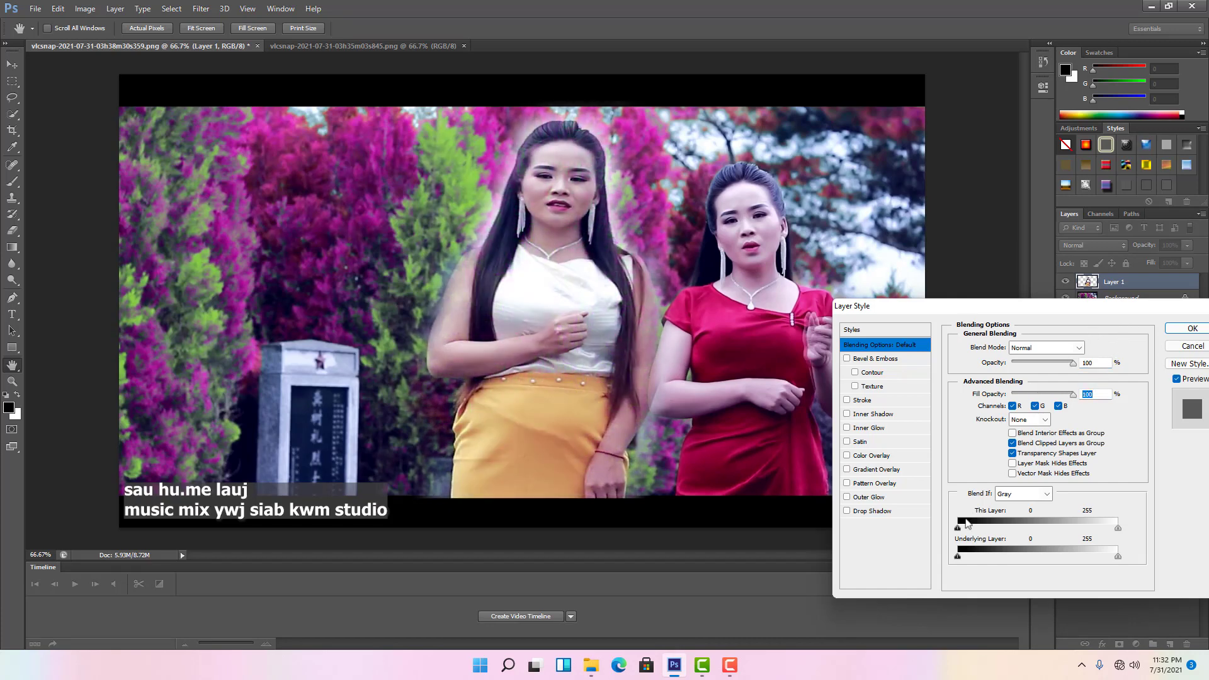
left_click_drag(958, 527, 933, 551)
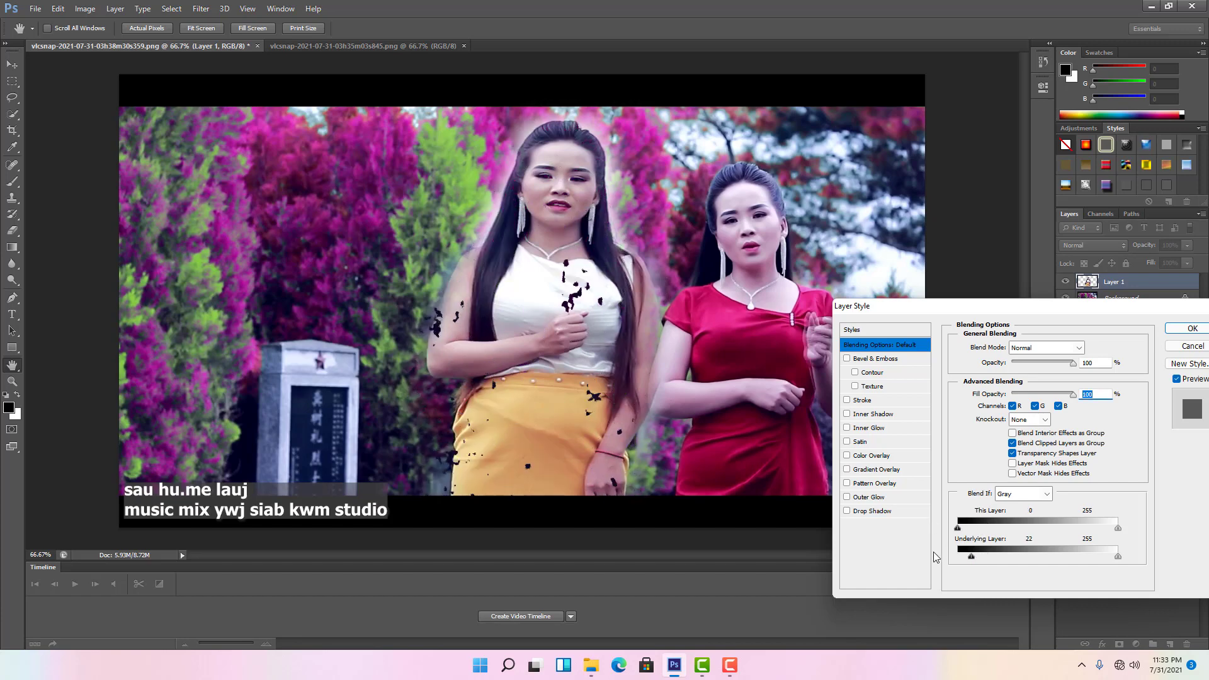
left_click(1191, 330)
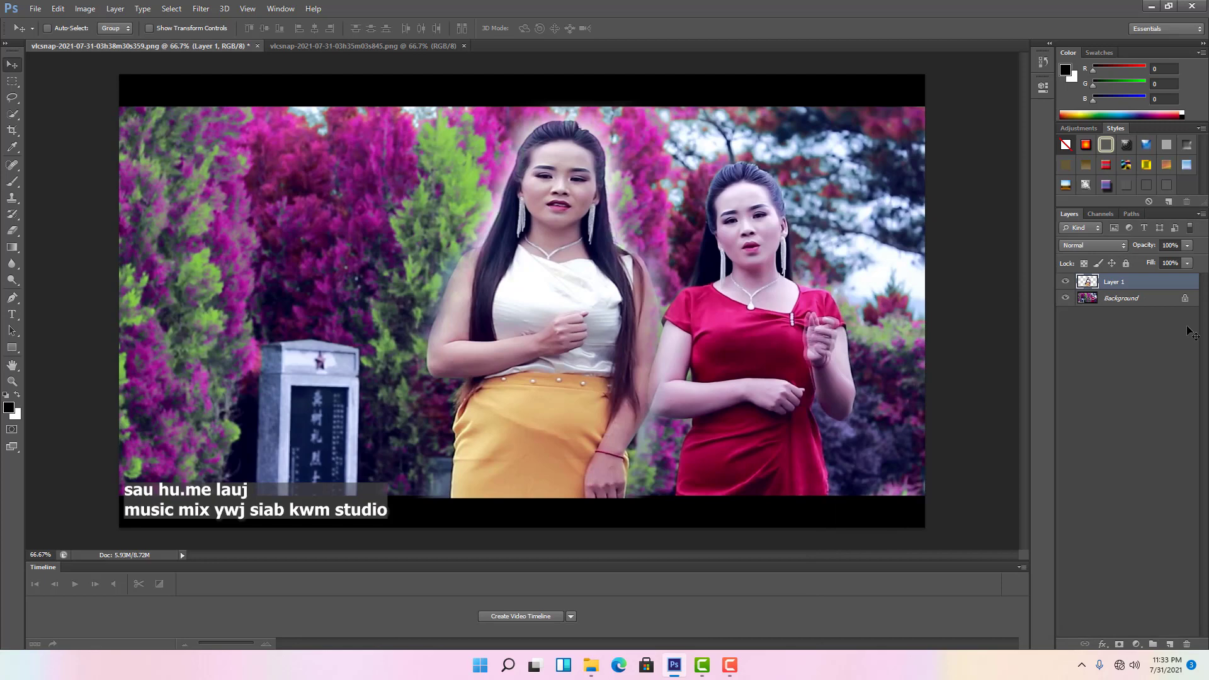
- Open another snapshot from the Pictures folder, the woman in white standing just before the yellow-skirt shots
left_click(41, 10)
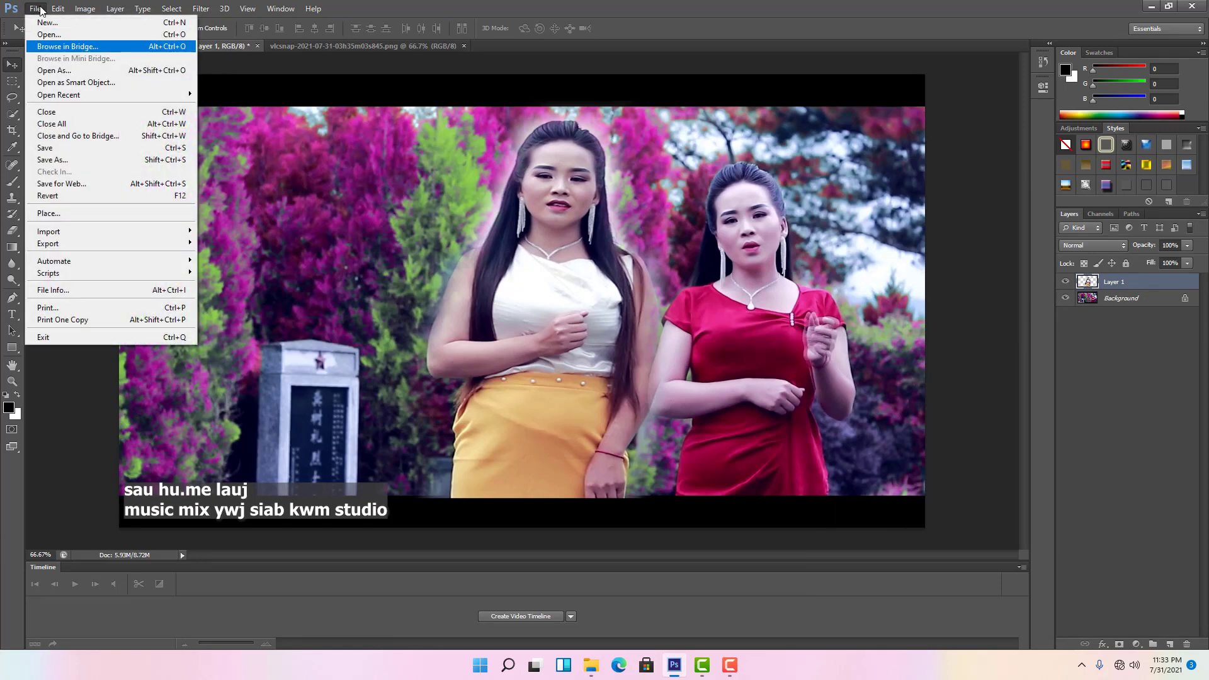
left_click(54, 36)
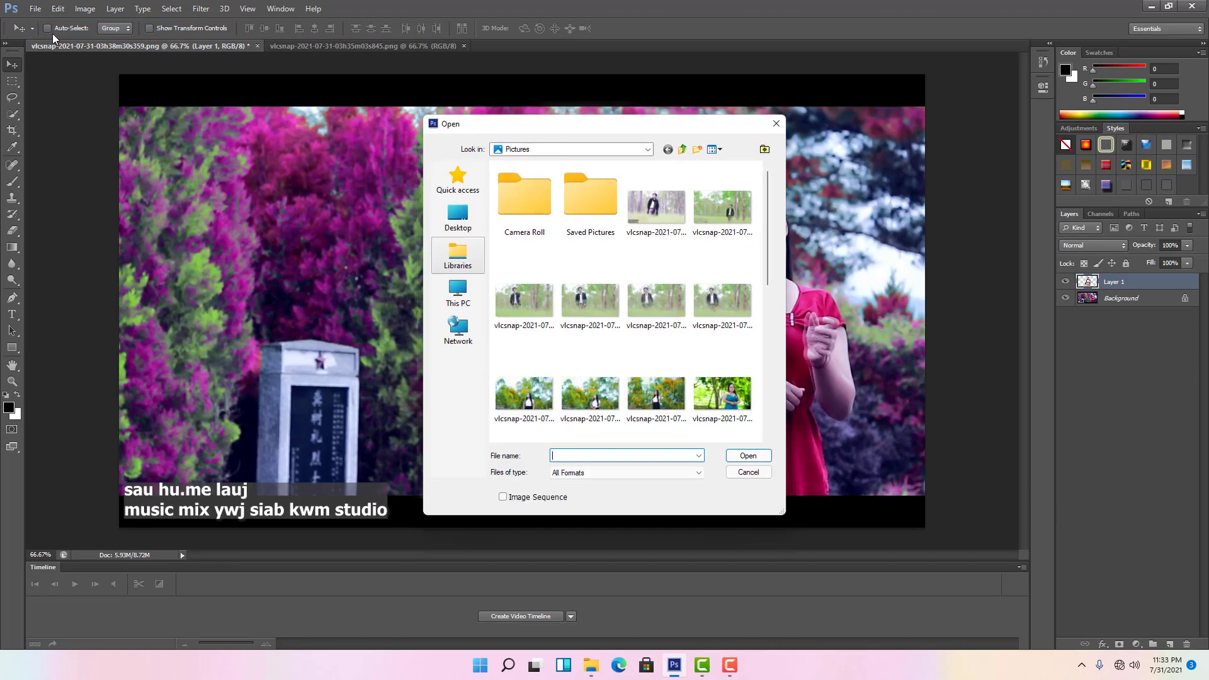
scroll(557, 343, "down", 5)
scroll(609, 378, "up", 2)
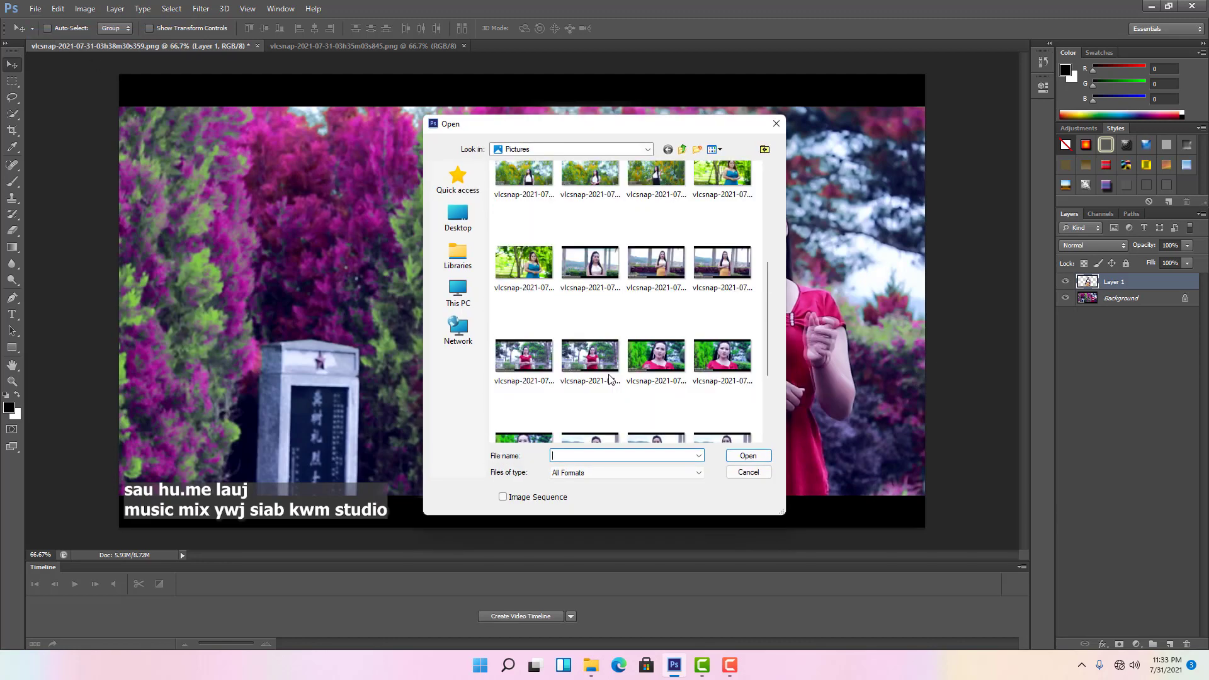
double_click(590, 262)
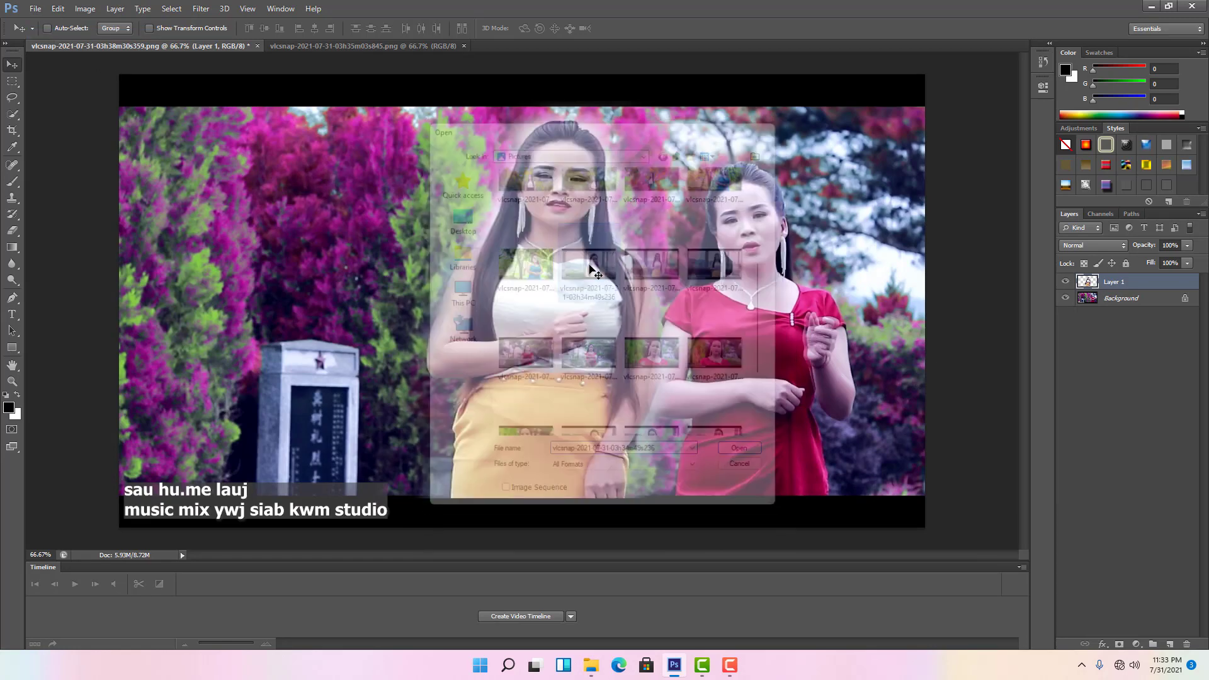
- Select the woman in white with a rectangular marquee and move the cutout into the purple-tree composite, beside the yellow-skirt woman
left_click(12, 81)
left_click_drag(439, 141, 776, 496)
left_click(13, 65)
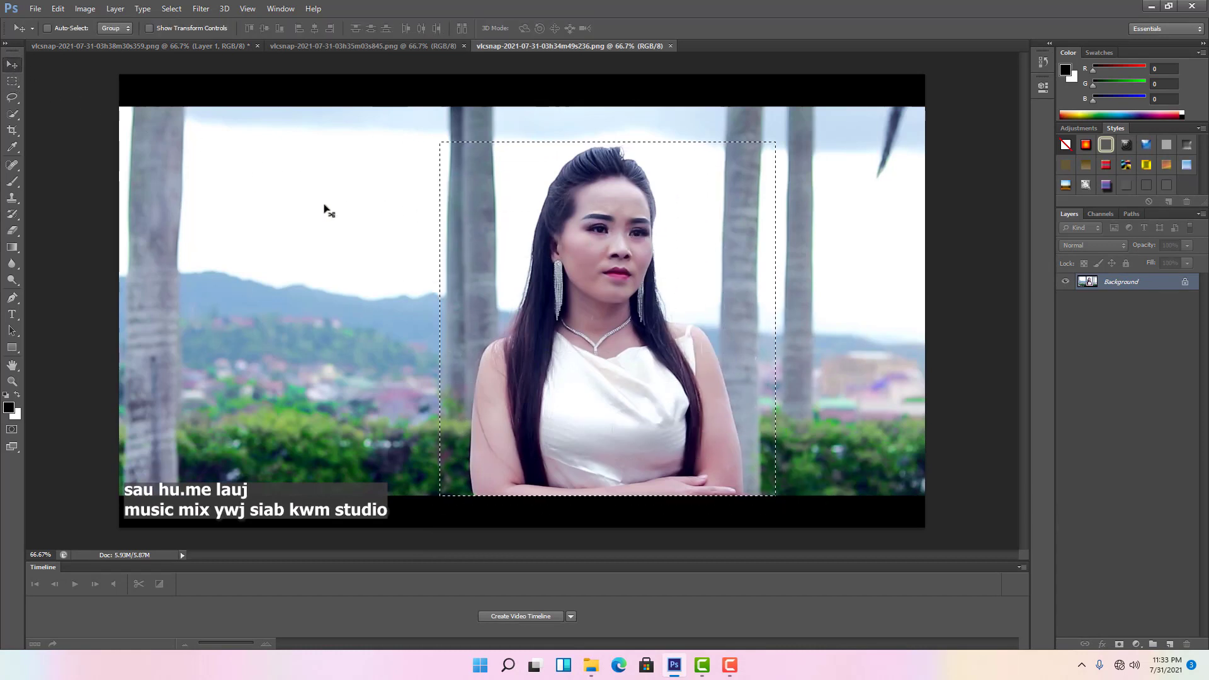
left_click_drag(566, 309, 257, 305)
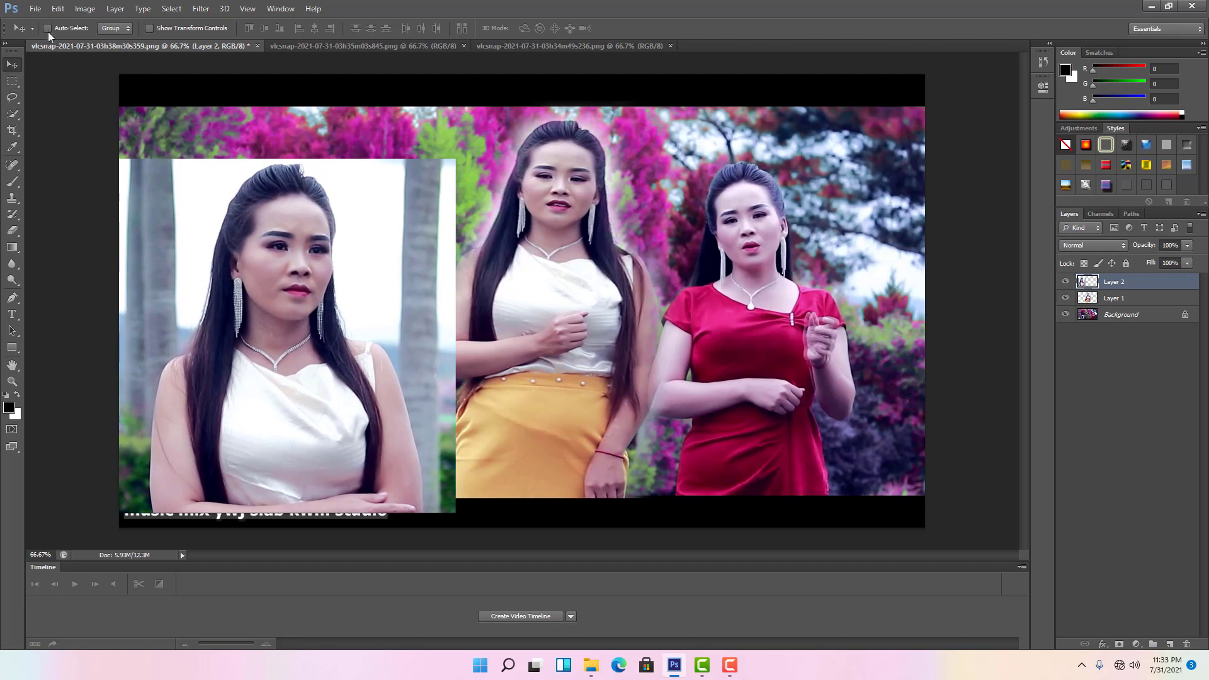
- Scale the pasted photo of the woman in white to about 101% width and 116% height with Free Transform and apply it
left_click(34, 9)
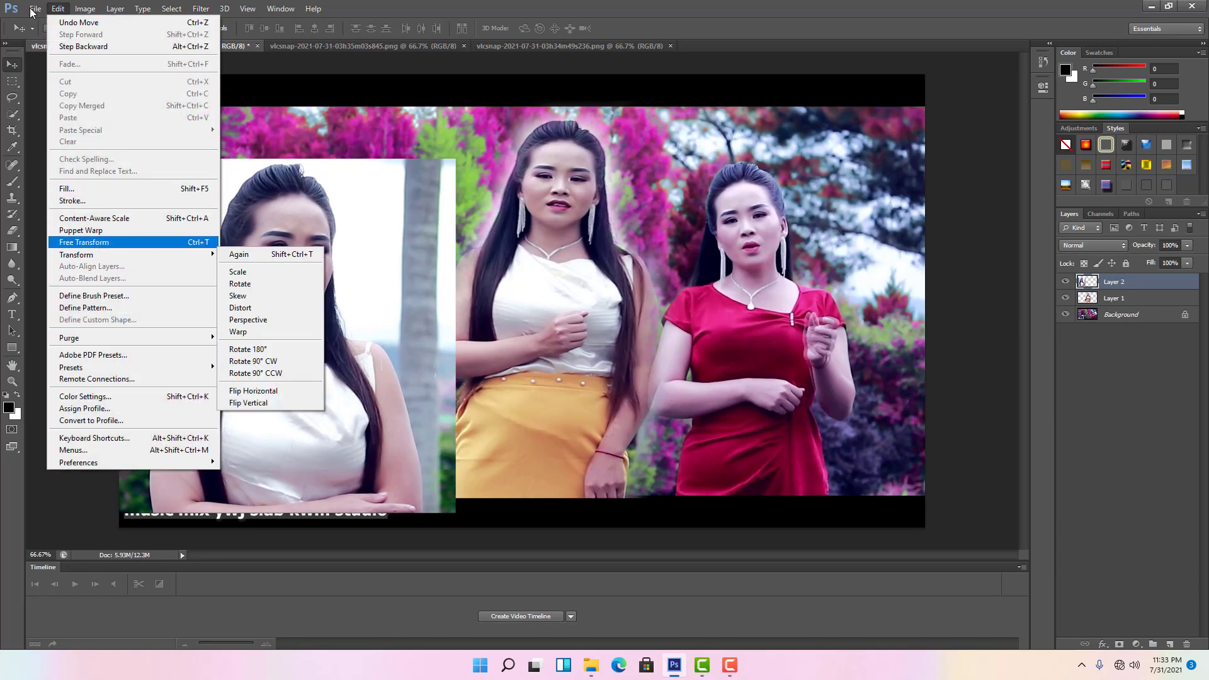
mouse_move(80, 254)
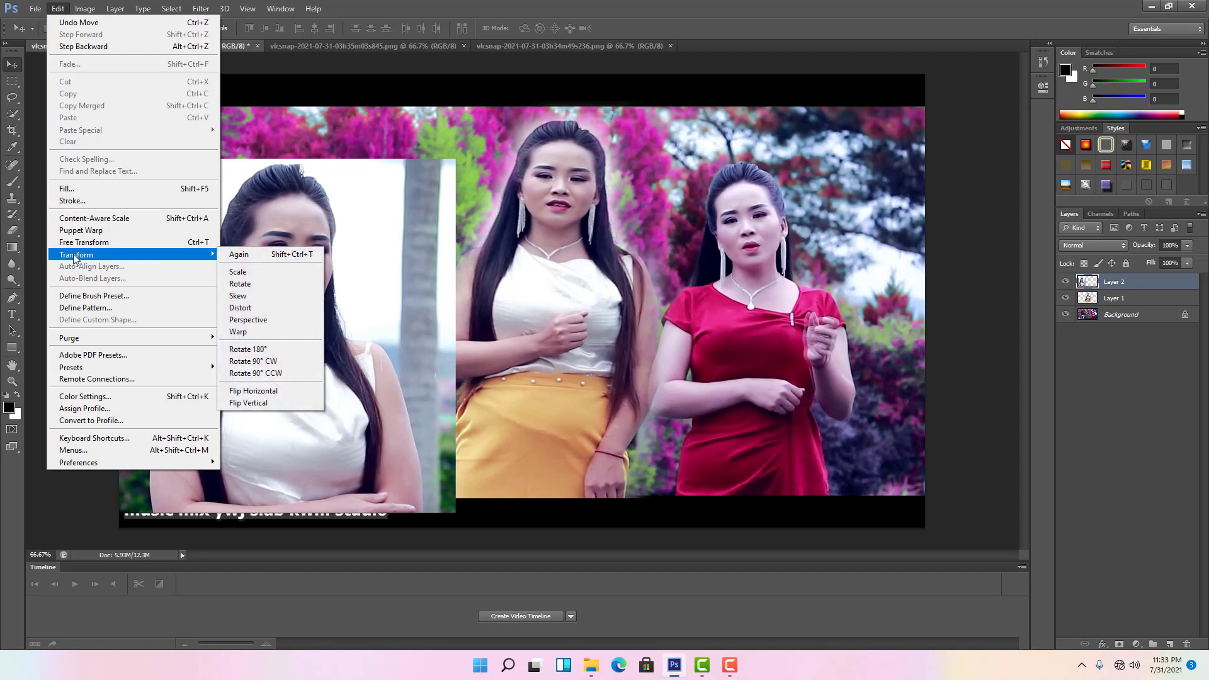
left_click(184, 245)
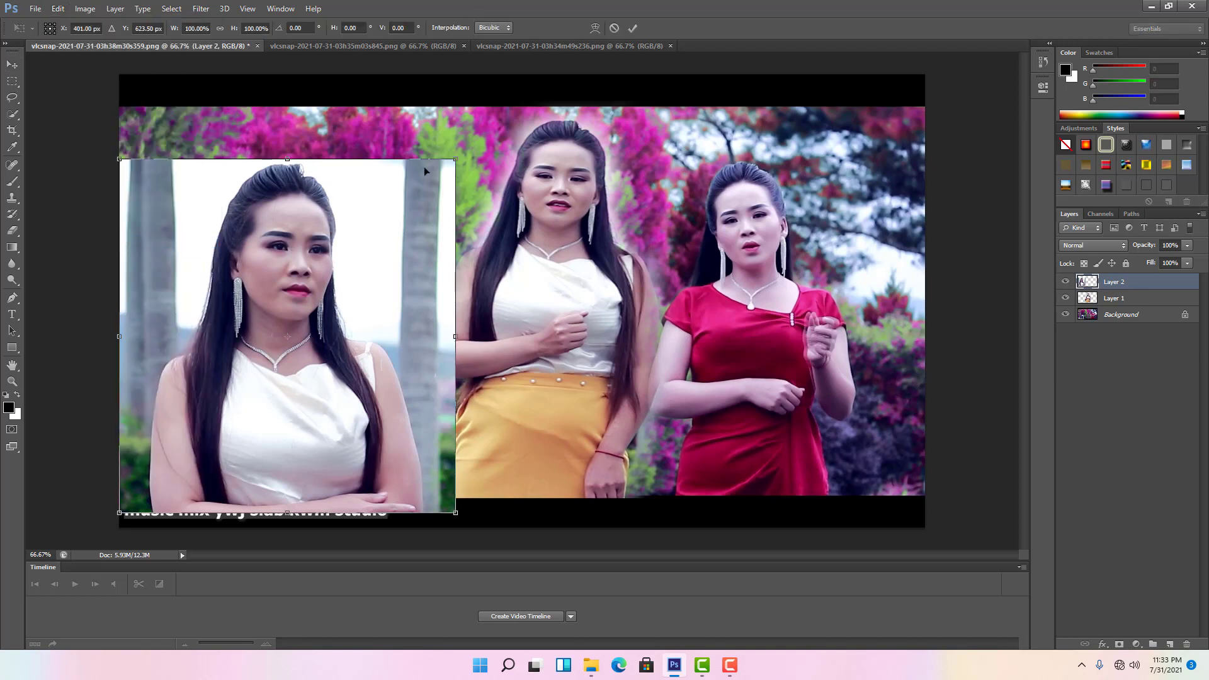
left_click_drag(455, 155, 457, 104)
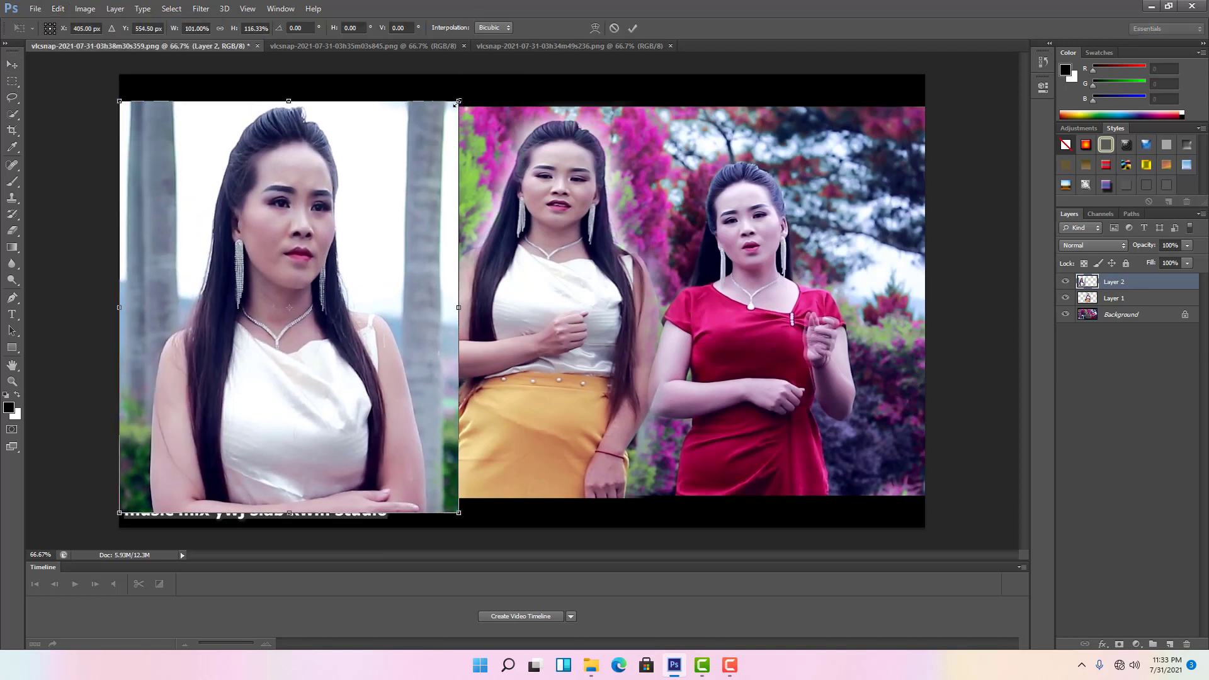
left_click(12, 64)
left_click(556, 249)
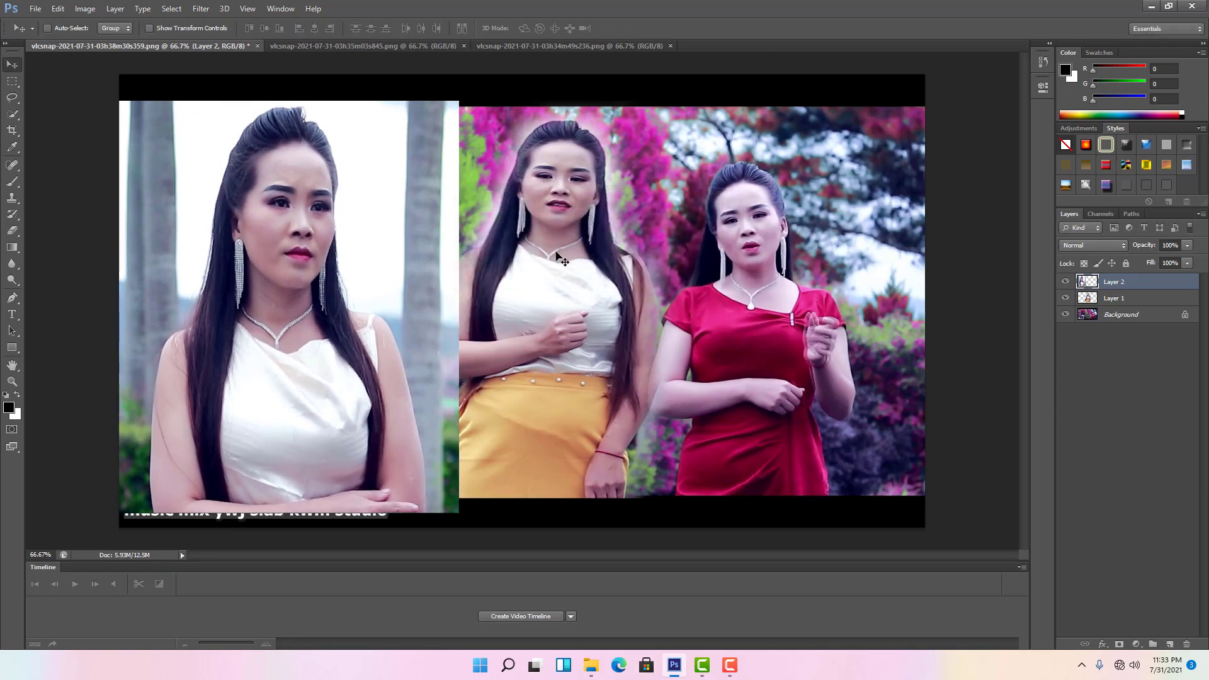
- Erase the background around the woman in white with a soft 308 px Eraser at 0% hardness
left_click(12, 232)
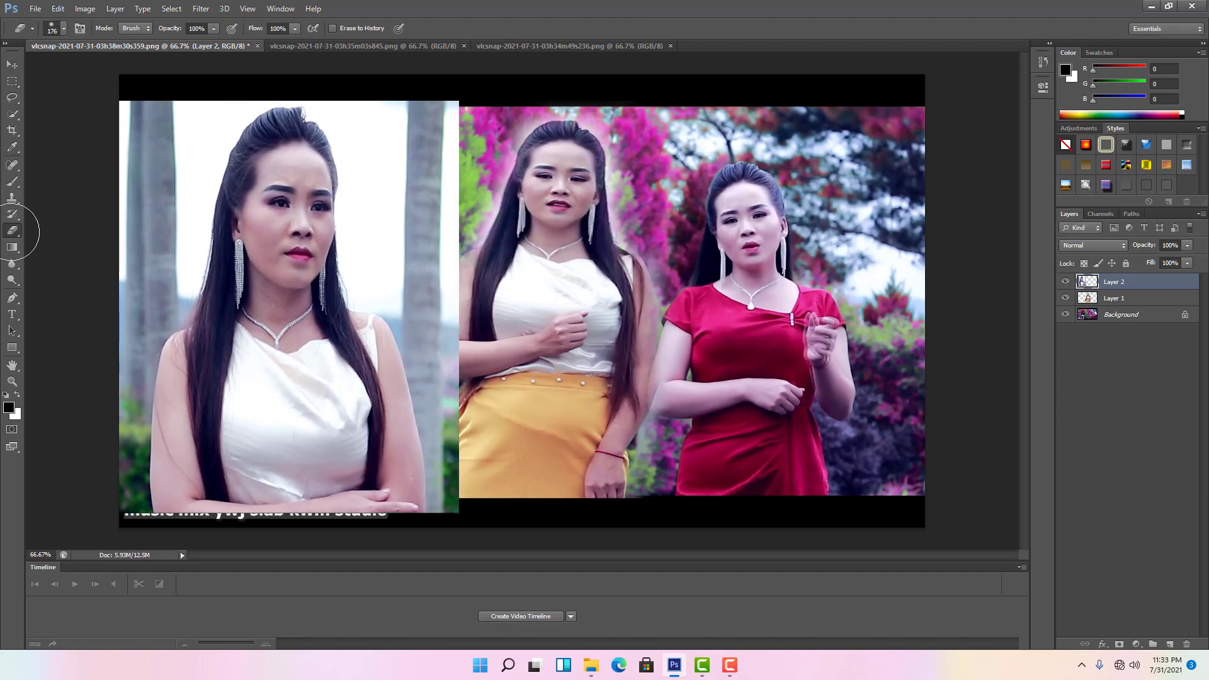
right_click(428, 140)
left_click(542, 170)
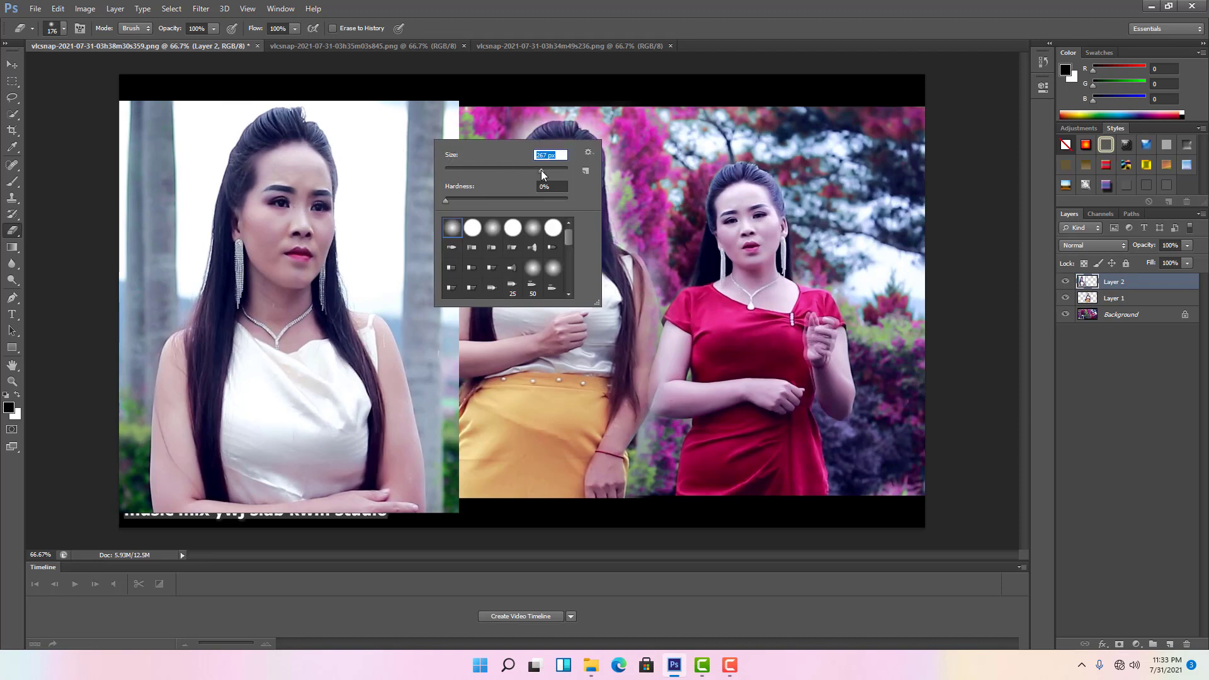
mouse_move(440, 117)
left_mouse_down()
mouse_move(451, 182)
mouse_move(514, 321)
mouse_move(495, 333)
mouse_move(500, 457)
mouse_move(473, 308)
mouse_move(497, 502)
mouse_move(485, 545)
mouse_move(361, 527)
mouse_move(130, 126)
mouse_move(95, 176)
mouse_move(117, 144)
mouse_move(81, 329)
left_mouse_up()
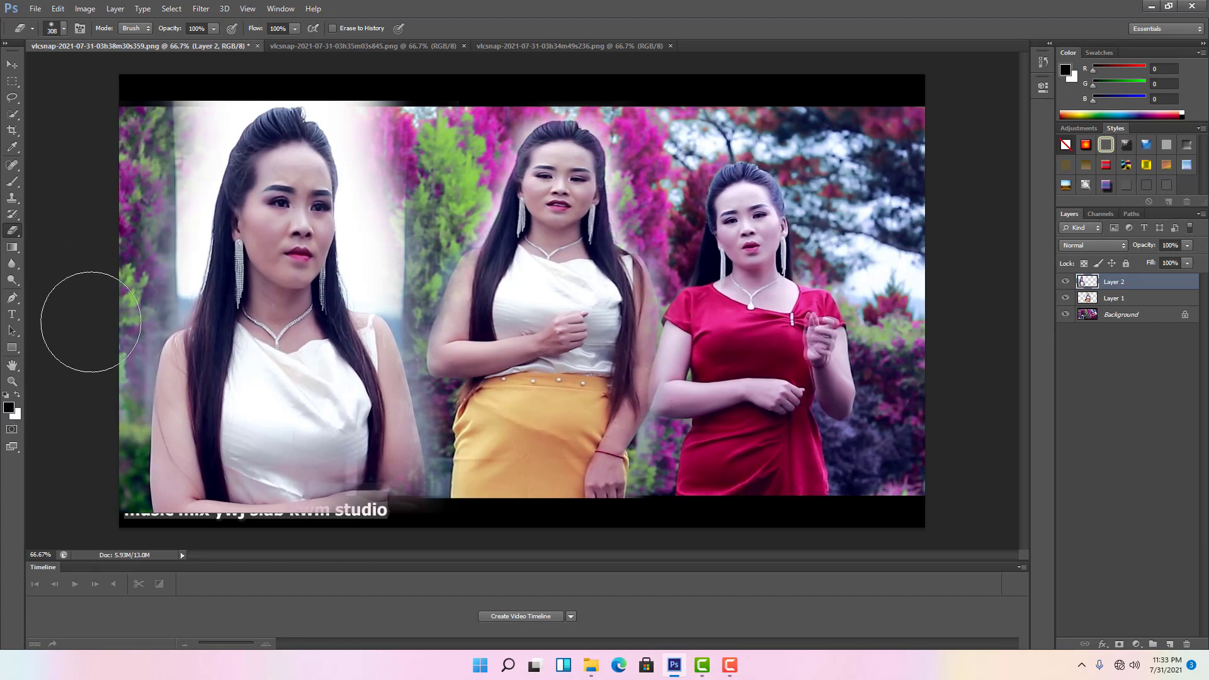
left_click_drag(150, 82, 155, 80)
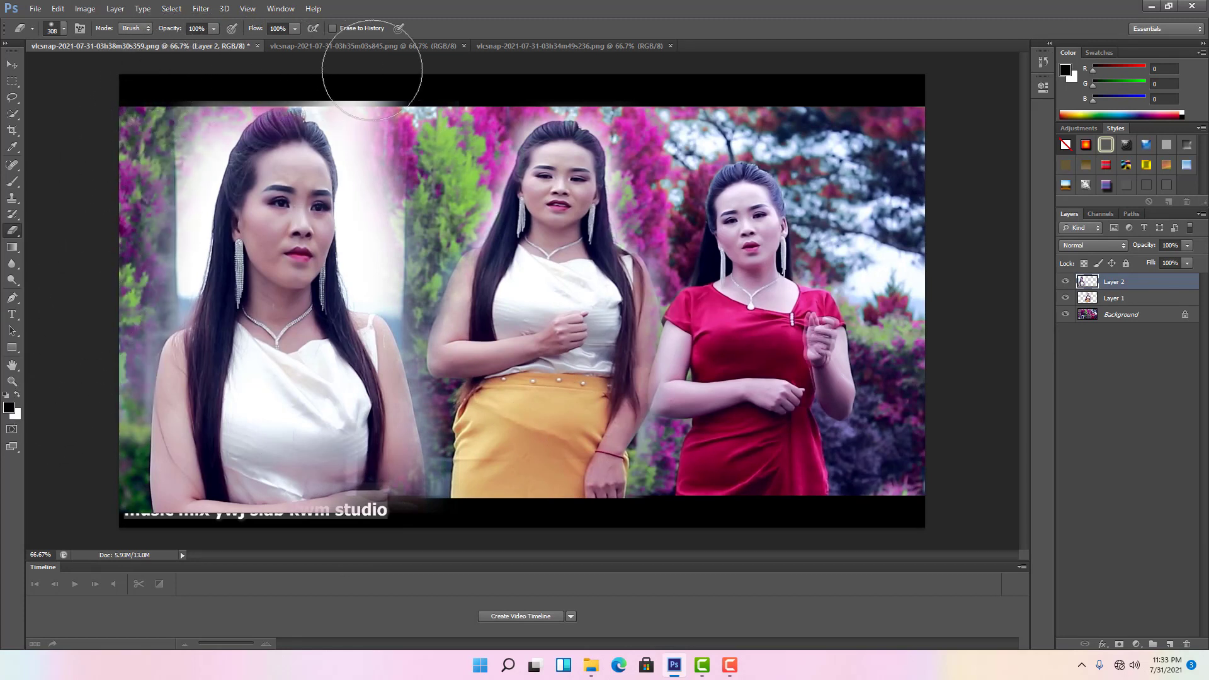
mouse_move(371, 71)
left_mouse_down()
mouse_move(365, 63)
mouse_move(417, 74)
left_mouse_up()
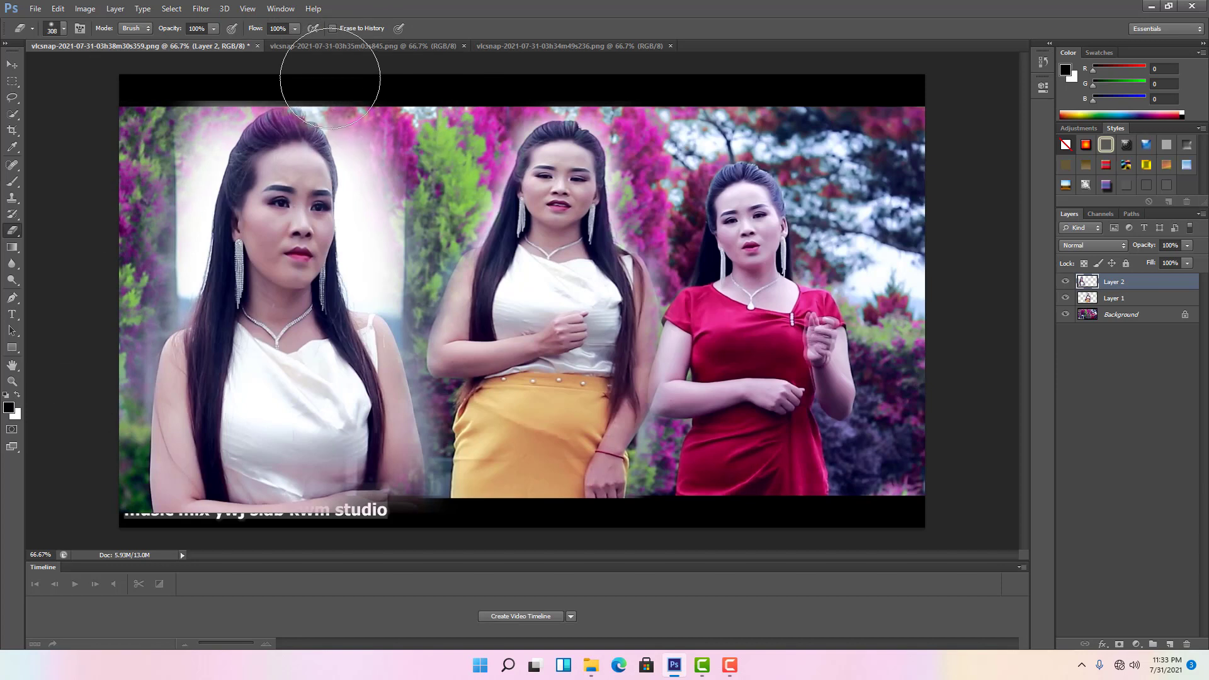
mouse_move(324, 54)
left_mouse_down()
mouse_move(418, 121)
mouse_move(450, 237)
mouse_move(455, 345)
mouse_move(474, 314)
mouse_move(431, 290)
left_mouse_up()
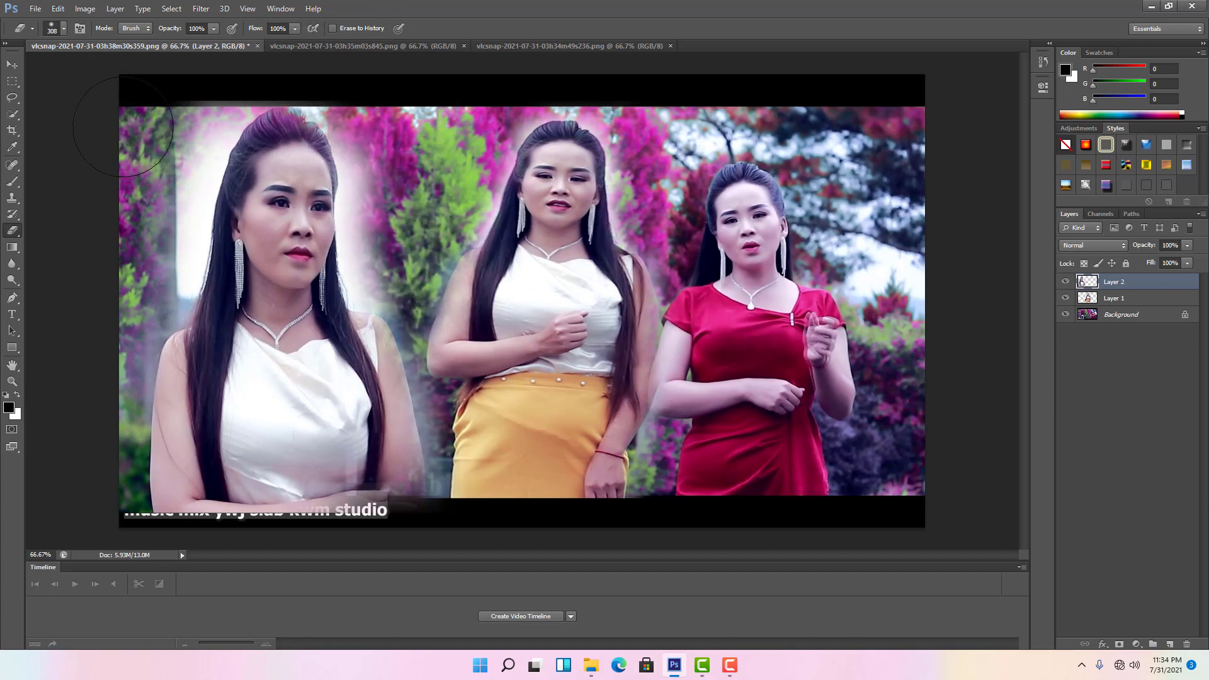
- Try shifting the woman in white slightly sideways within the composite
left_click(12, 64)
left_click_drag(249, 293, 241, 291)
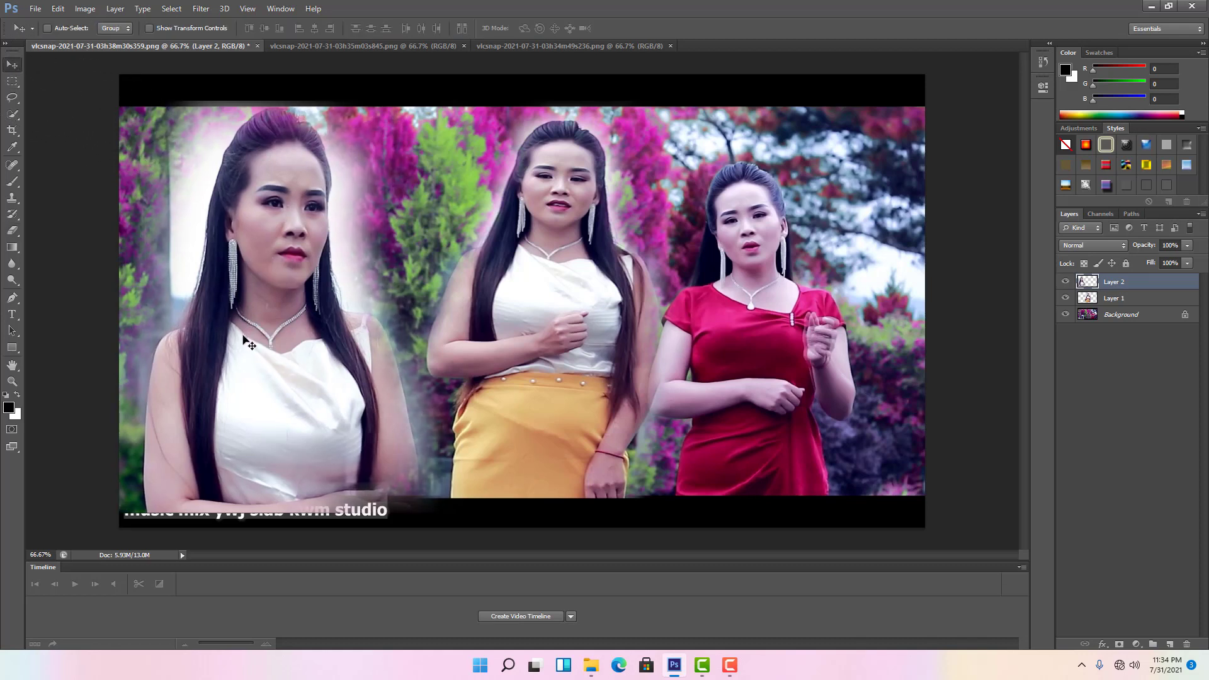
left_click_drag(242, 335, 247, 336)
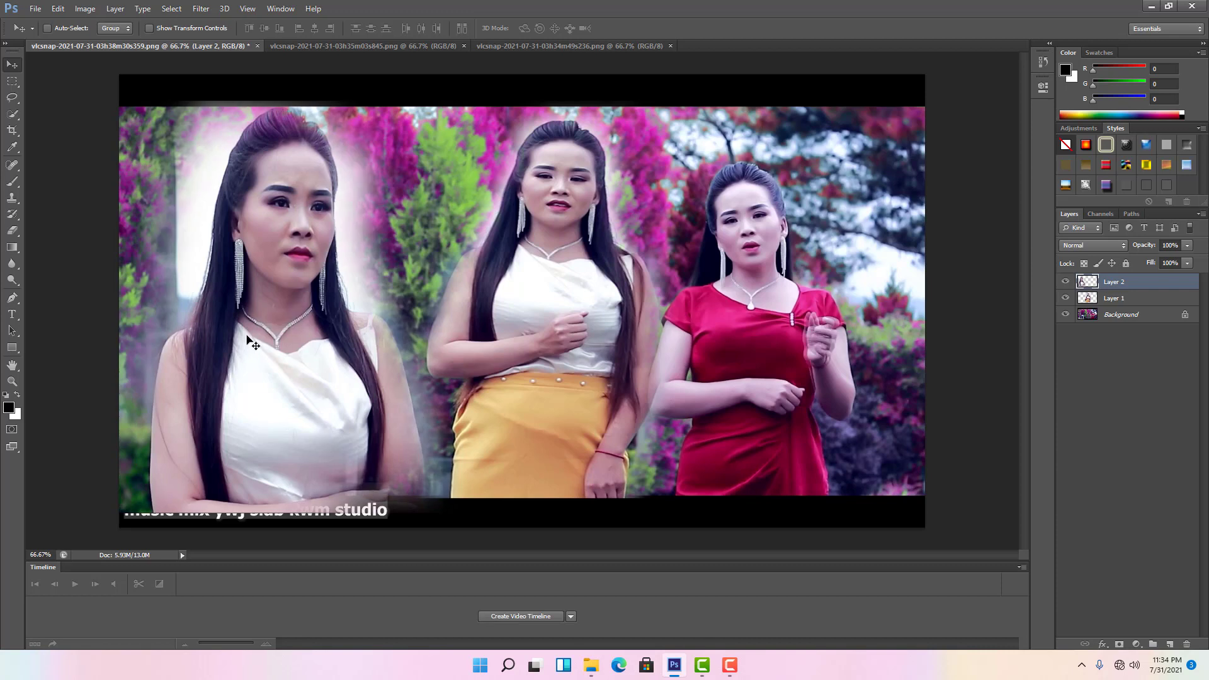
- Try deleting the white halo around the head of the woman in white with a Quick Selection, and undo it
left_click(13, 119)
right_click(13, 118)
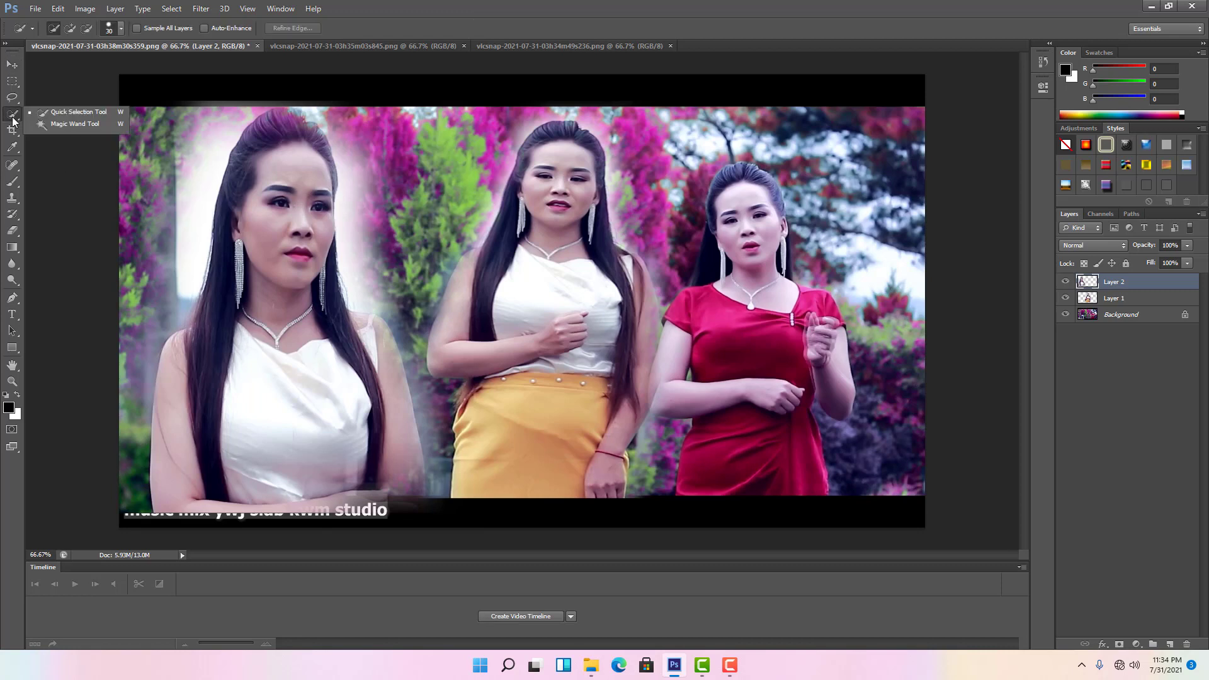
left_click(70, 114)
left_click_drag(357, 182, 356, 233)
left_click_drag(191, 145, 183, 214)
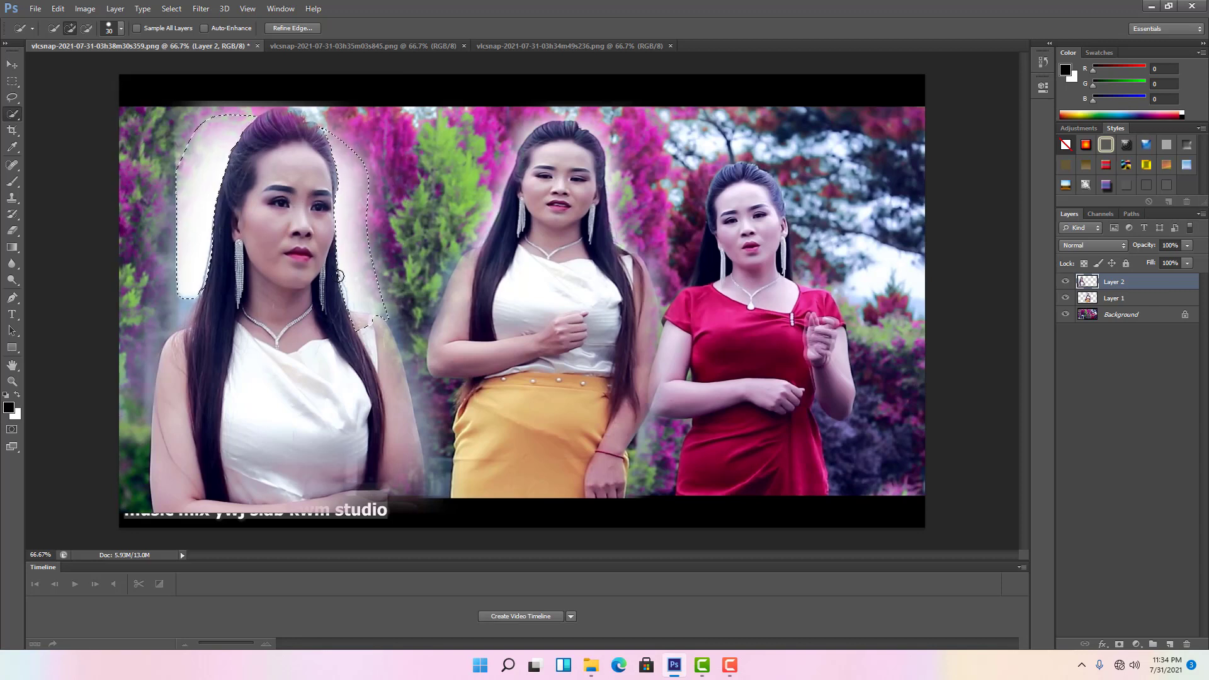
key("Delete")
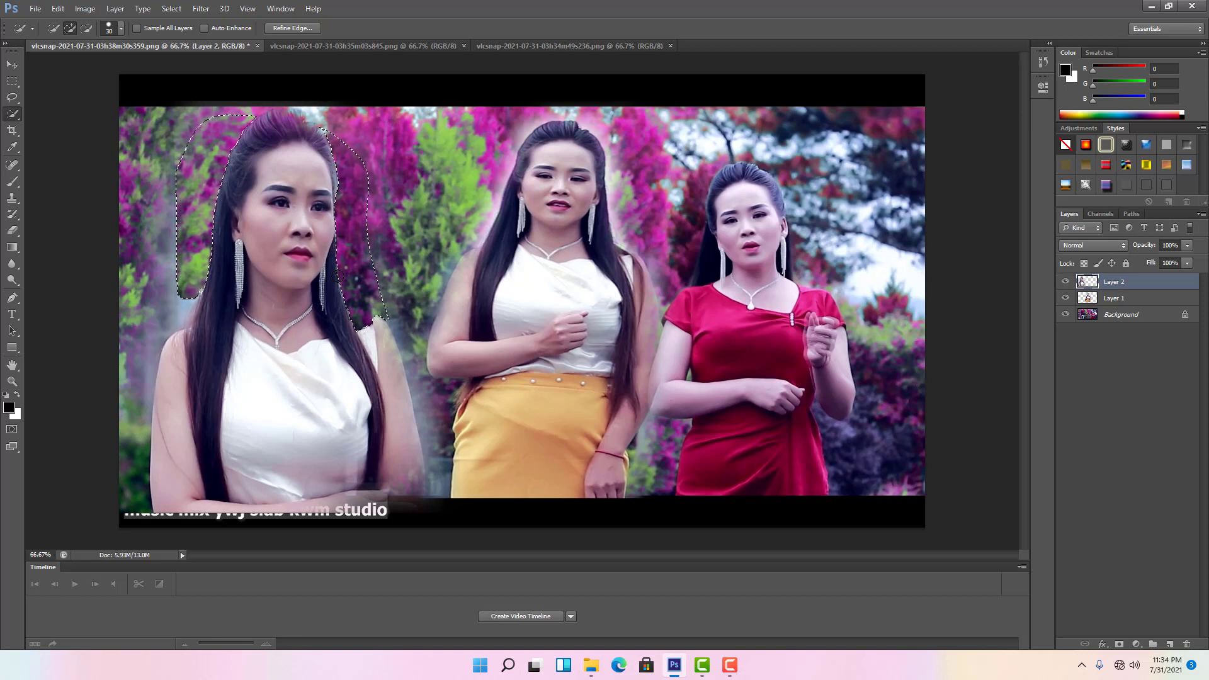
key("ctrl+d")
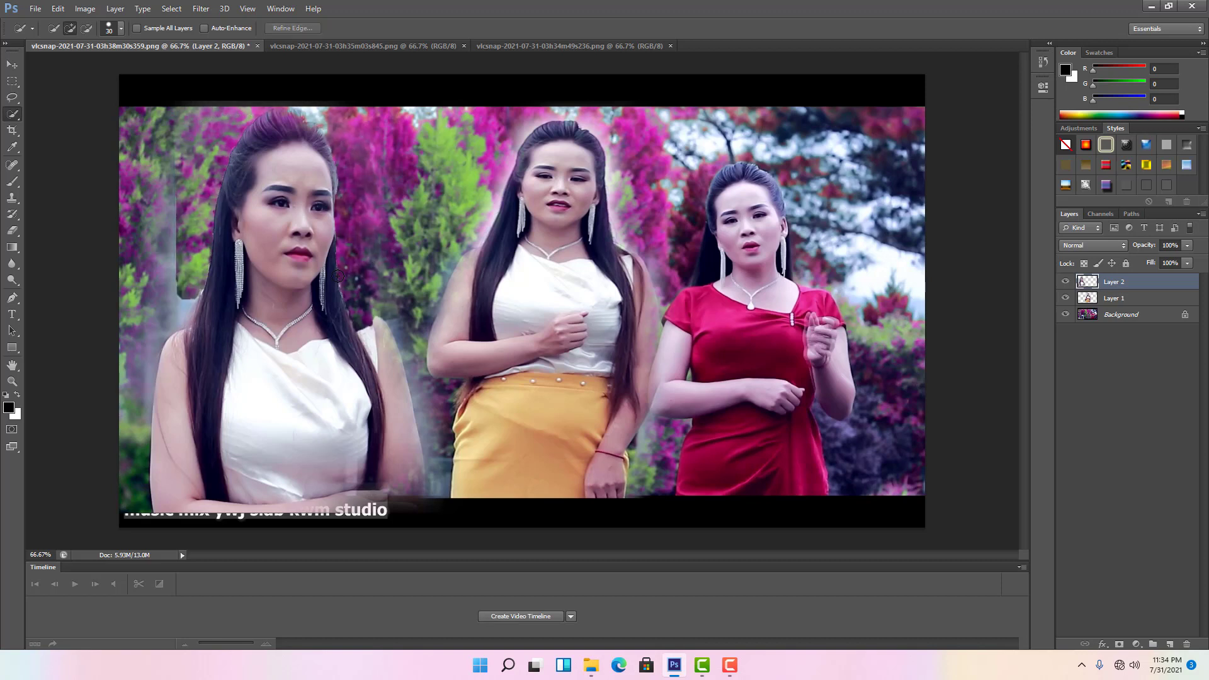
key("ctrl+z")
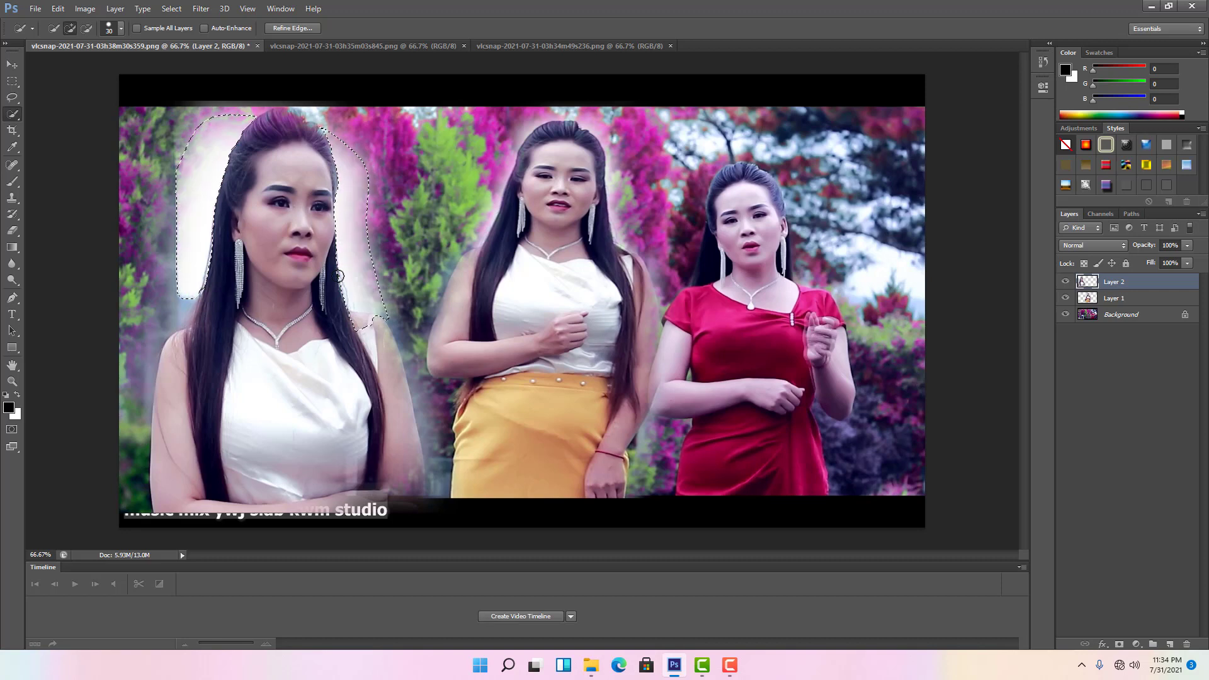
- Clear the selection around the woman's head with the Magic Wand tool and return to the Move tool
right_click(11, 114)
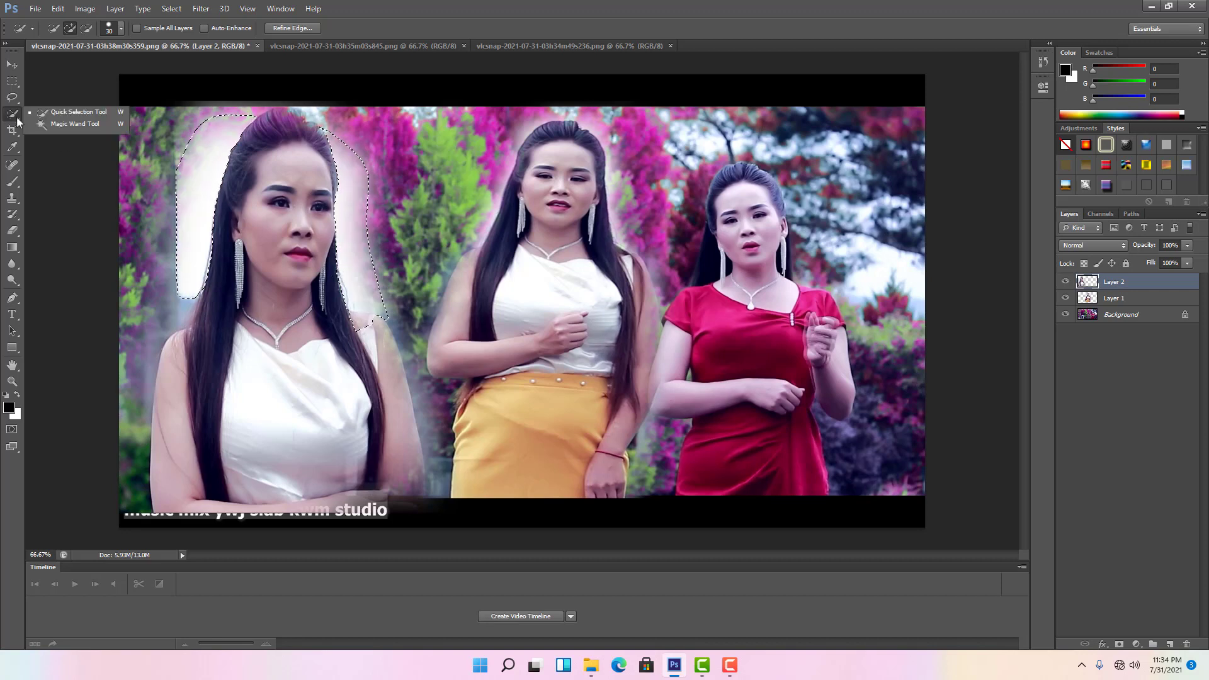
left_click(48, 125)
left_click(198, 195)
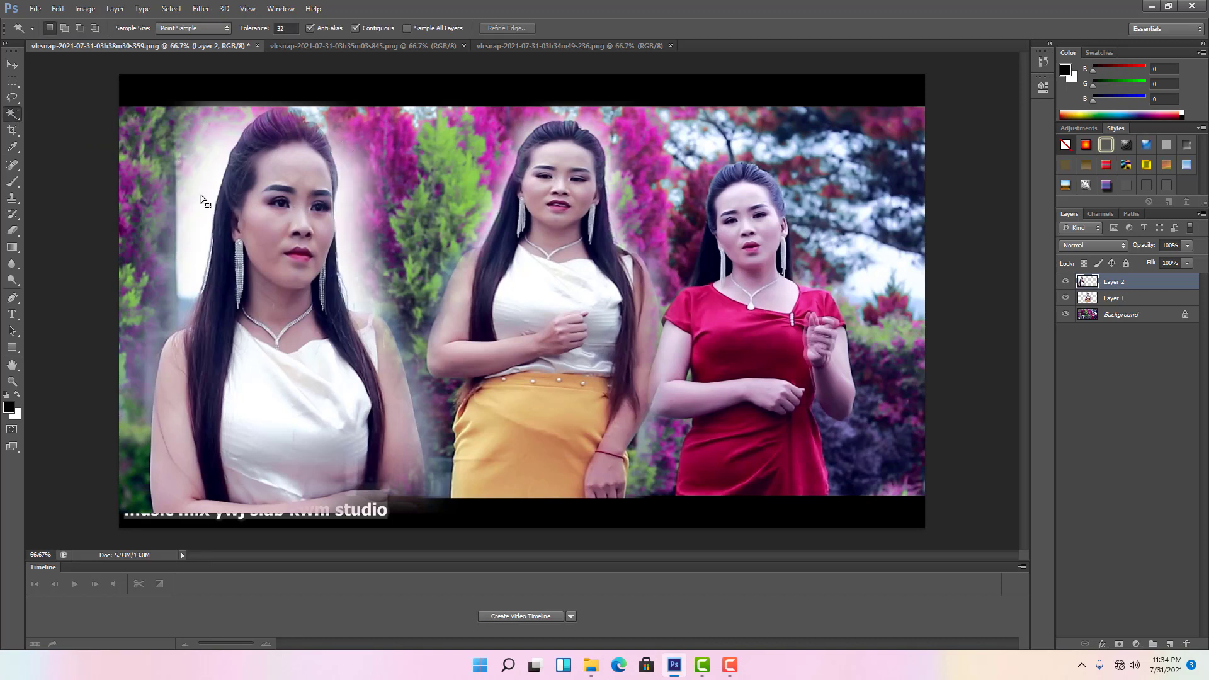
left_click(12, 65)
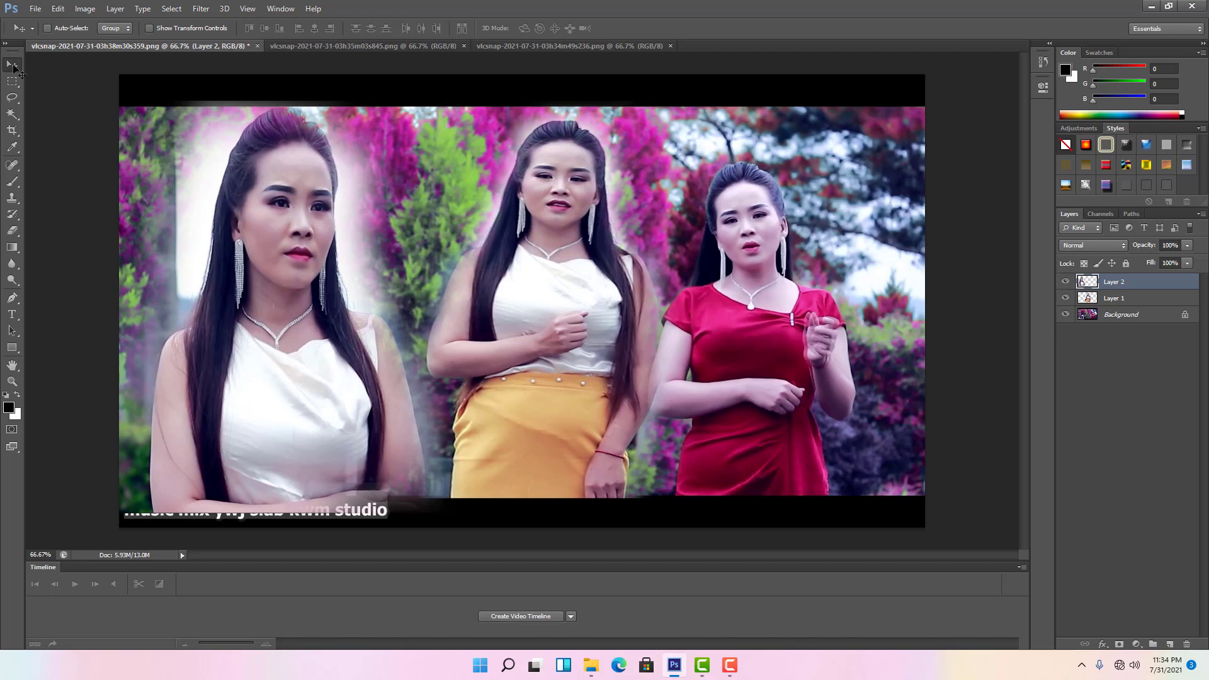
- Brighten Layer 2, the woman in white, with a Curves point at input 113 and output 144
left_click(87, 10)
mouse_move(205, 42)
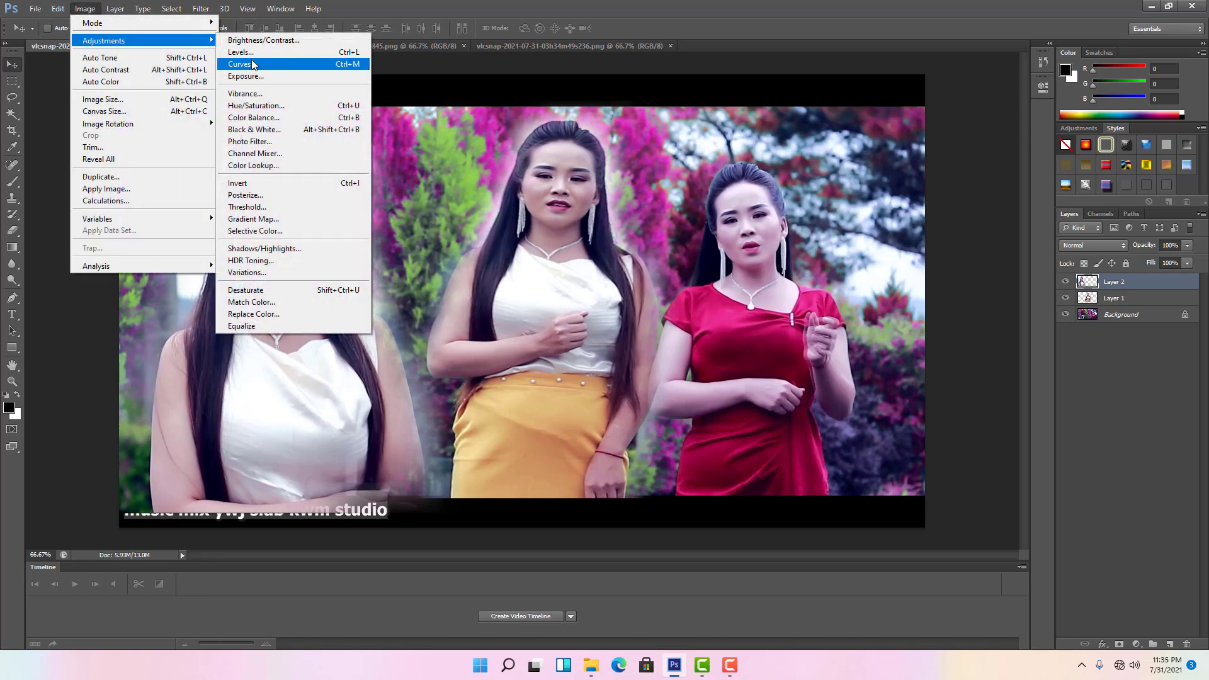
left_click(252, 64)
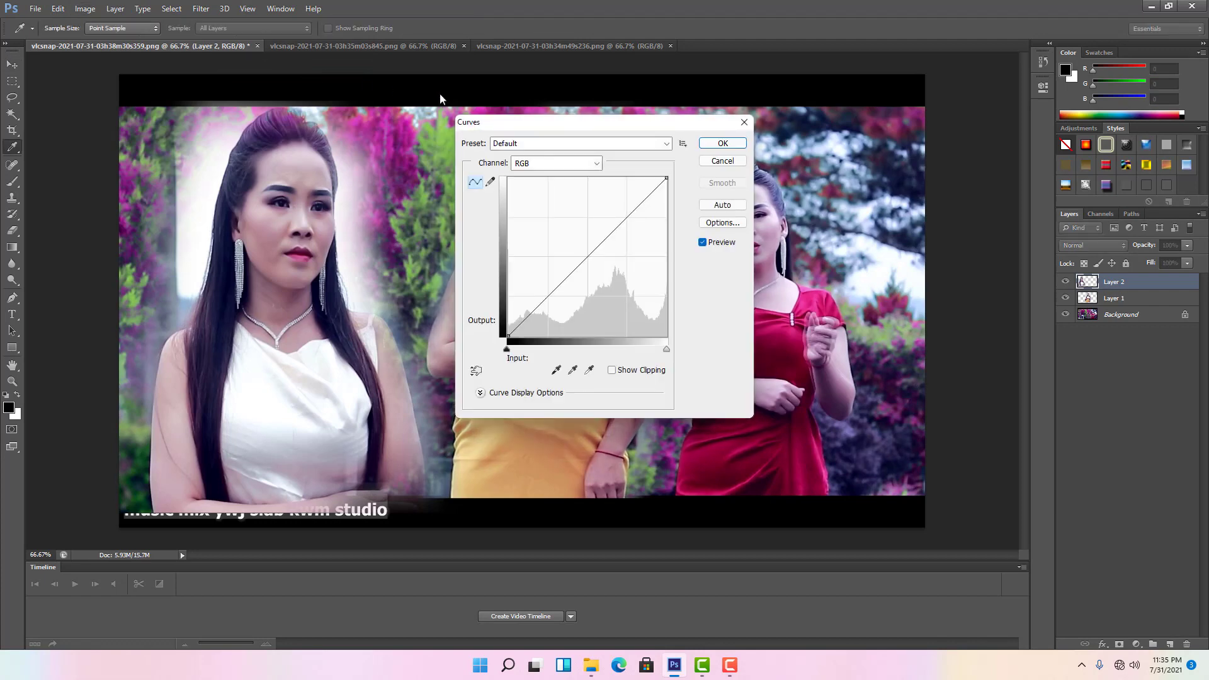
left_click_drag(626, 137, 1027, 297)
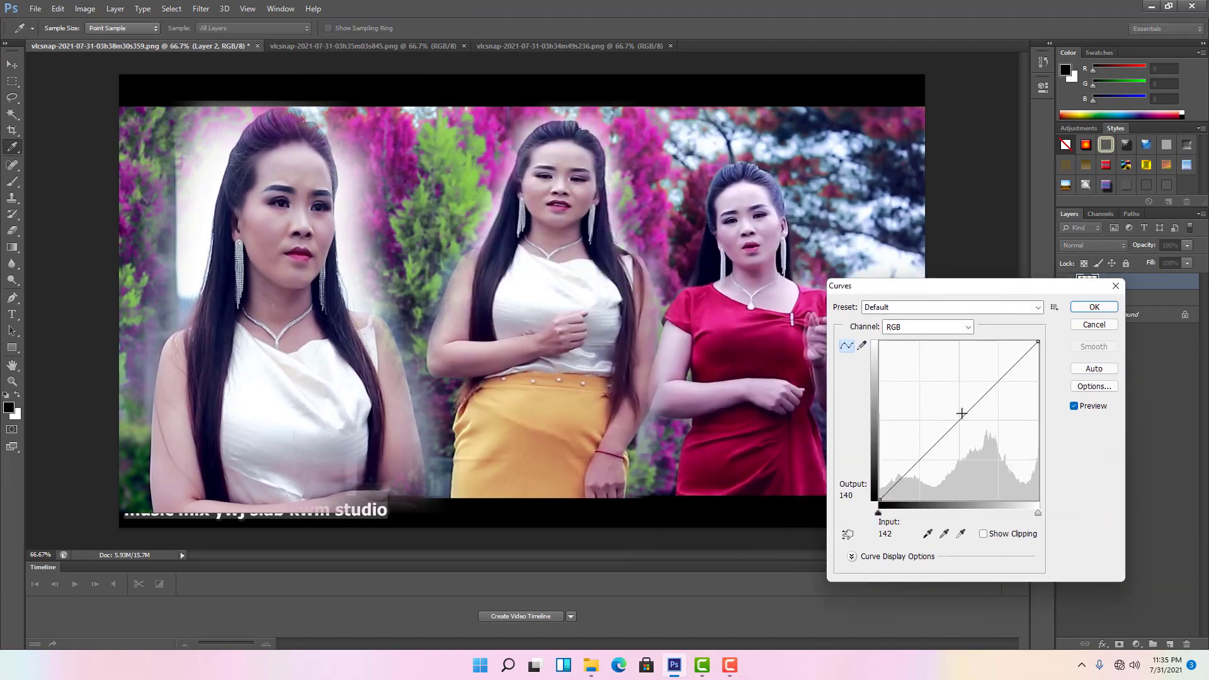
mouse_move(961, 419)
left_mouse_down()
mouse_move(951, 397)
mouse_move(950, 410)
left_mouse_up()
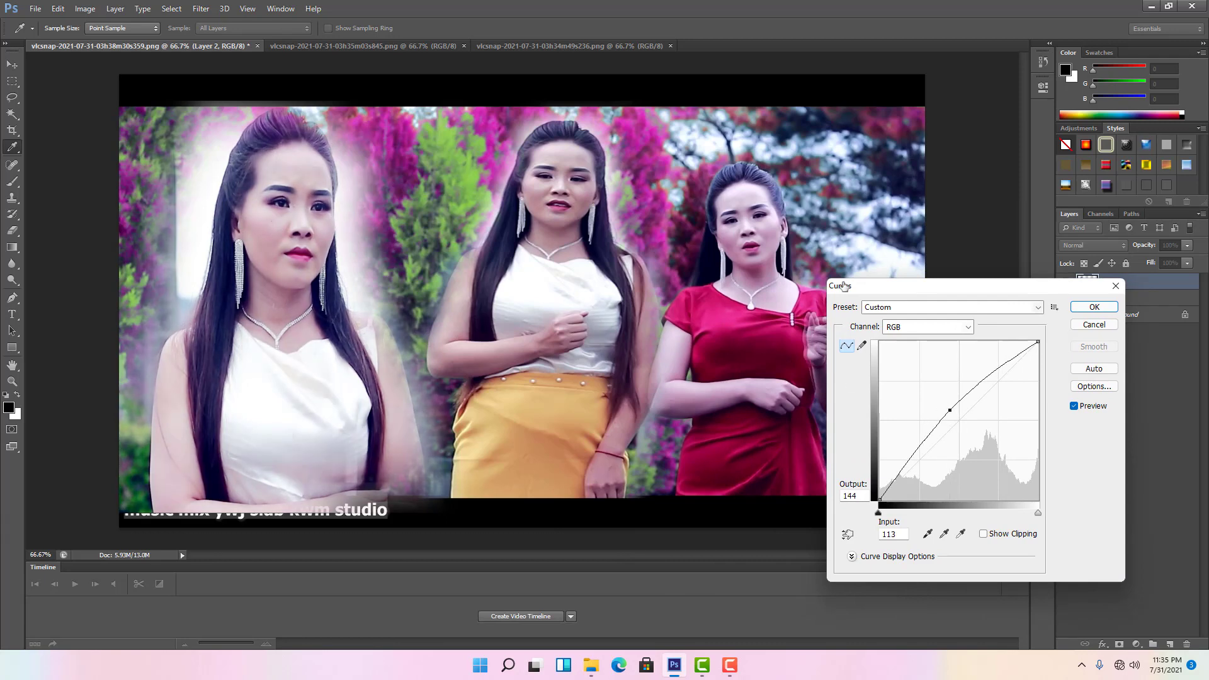
left_click(1097, 307)
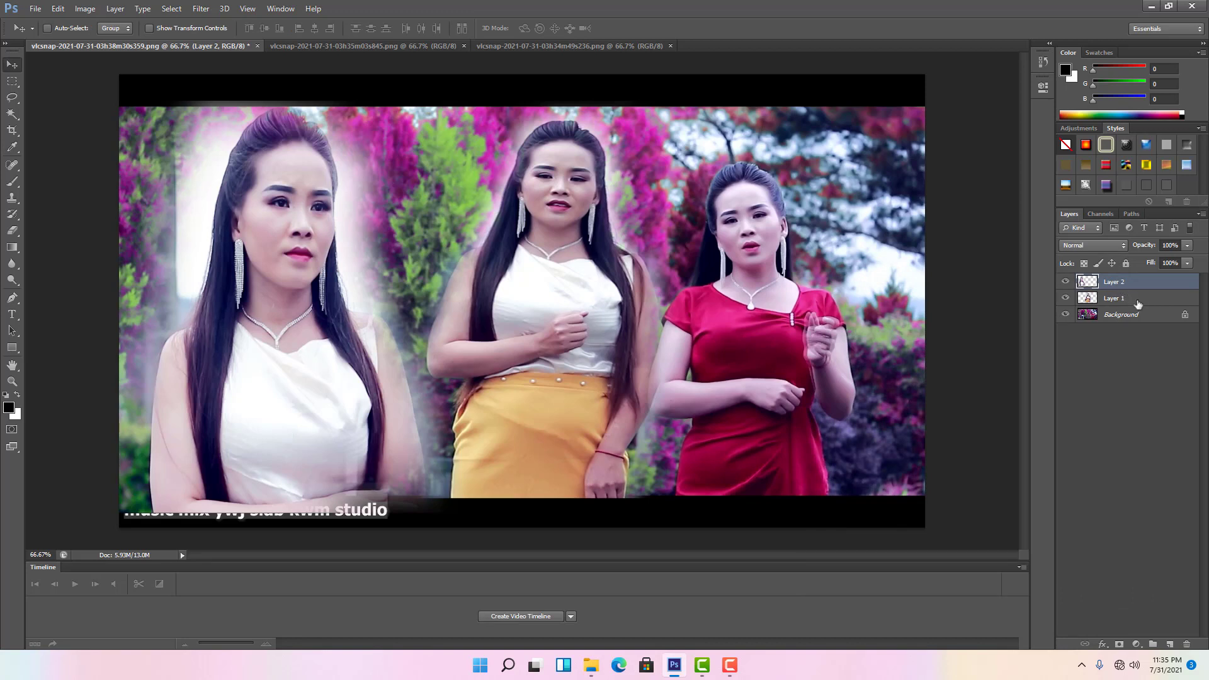
- Brighten Layer 1, the woman in the yellow skirt, with a Curves point at input 145 and output 161
left_click(1138, 301)
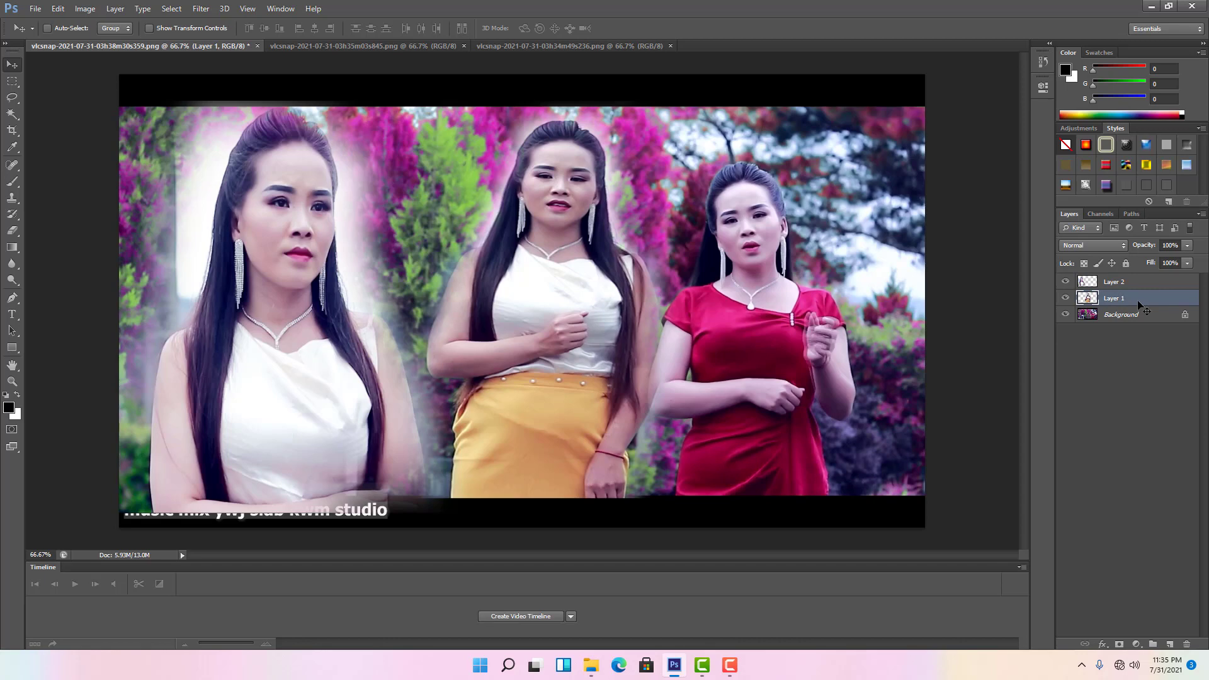
left_click(86, 9)
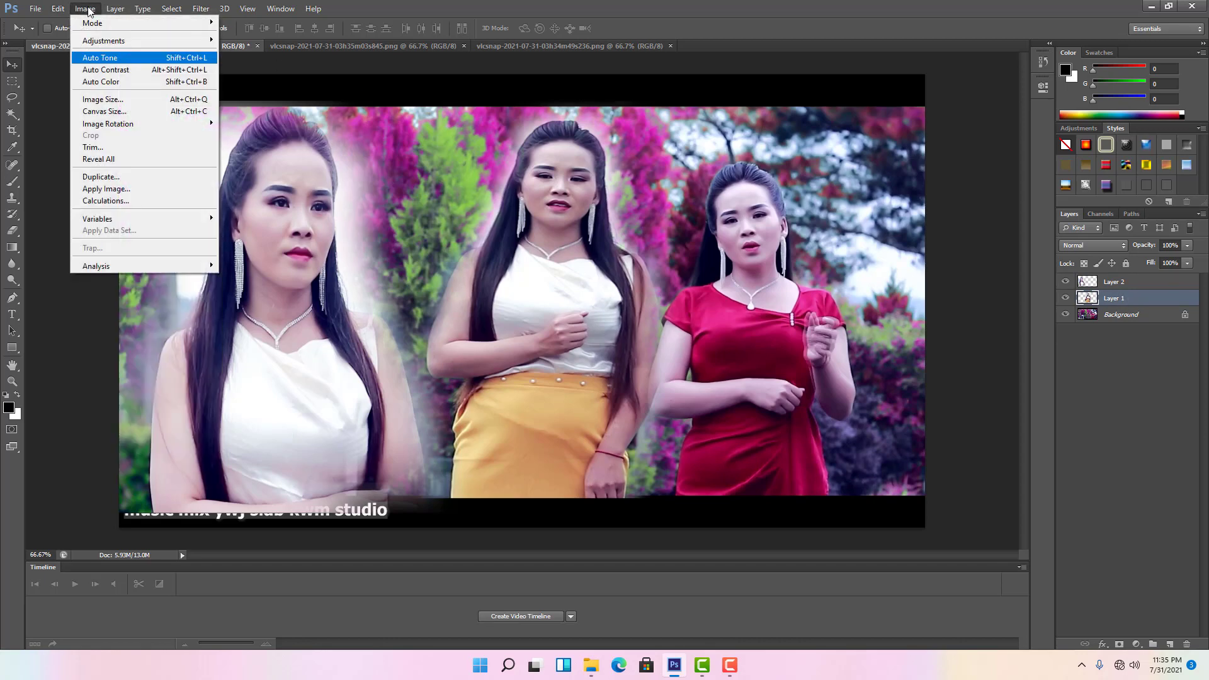
mouse_move(104, 41)
left_click(255, 63)
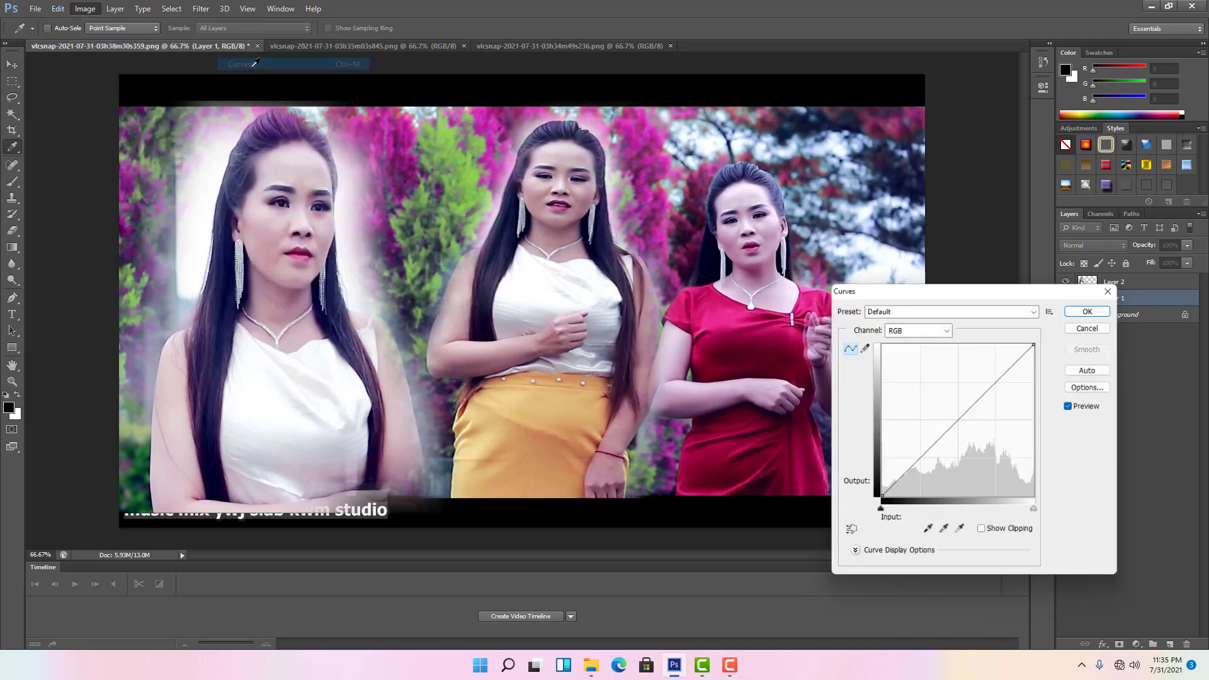
left_click_drag(991, 293, 967, 351)
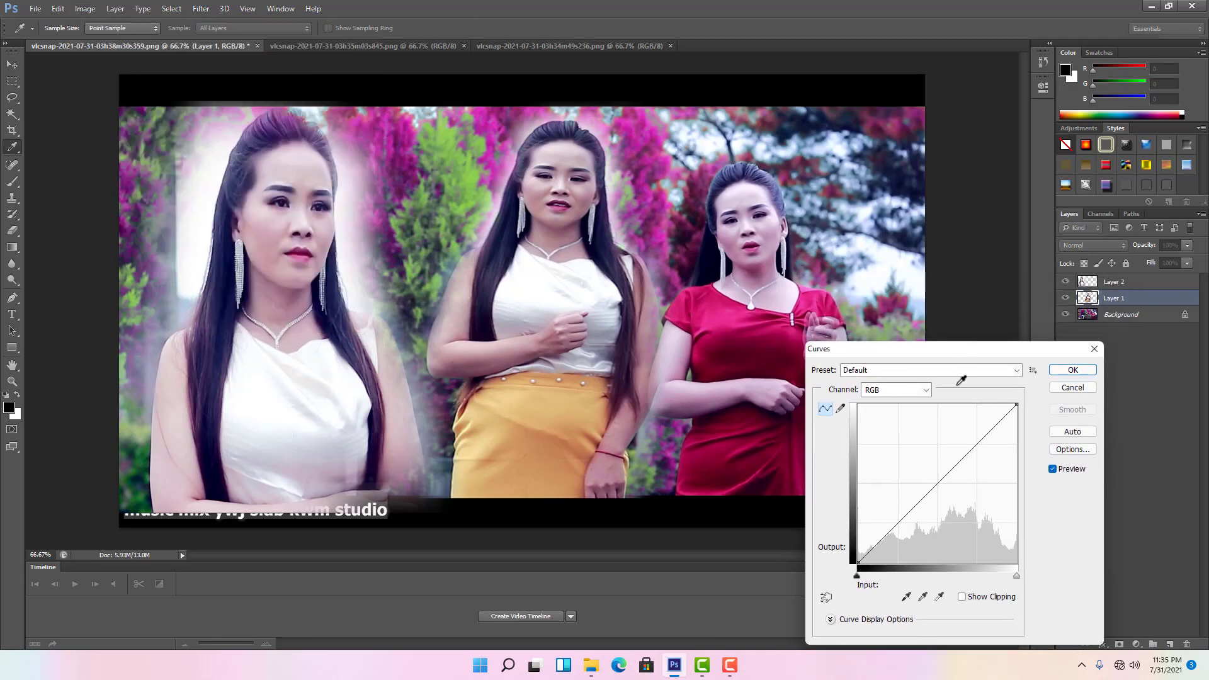
left_click_drag(946, 475, 948, 464)
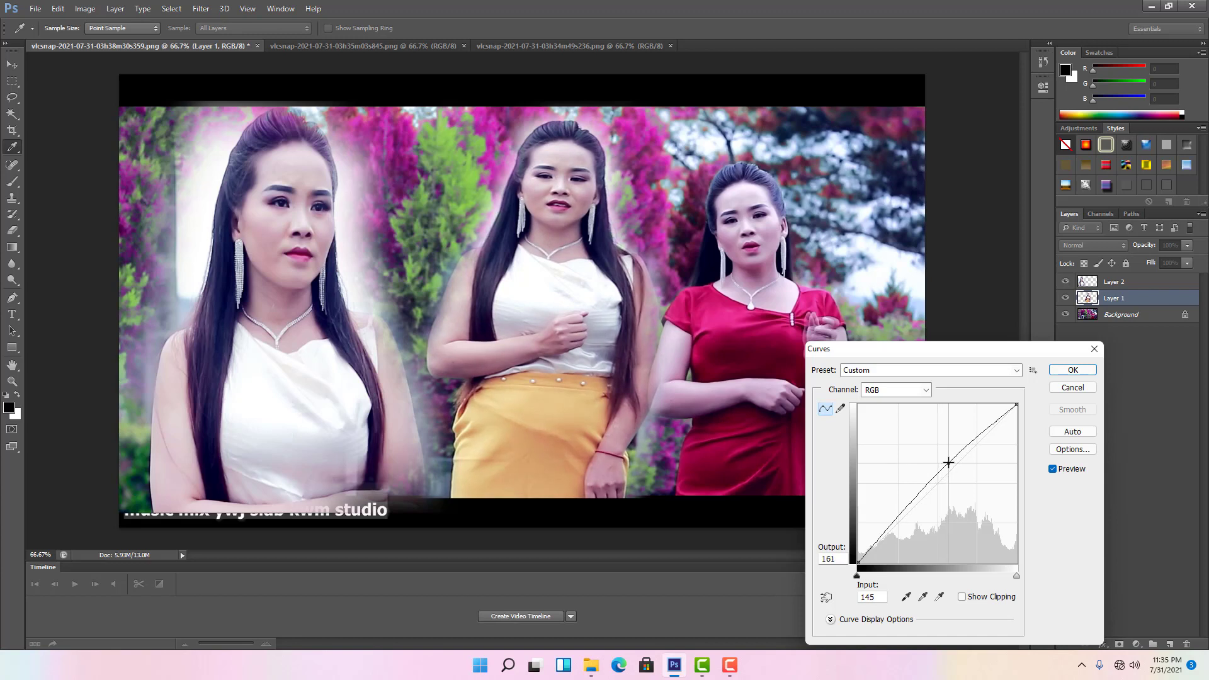
left_click(1073, 371)
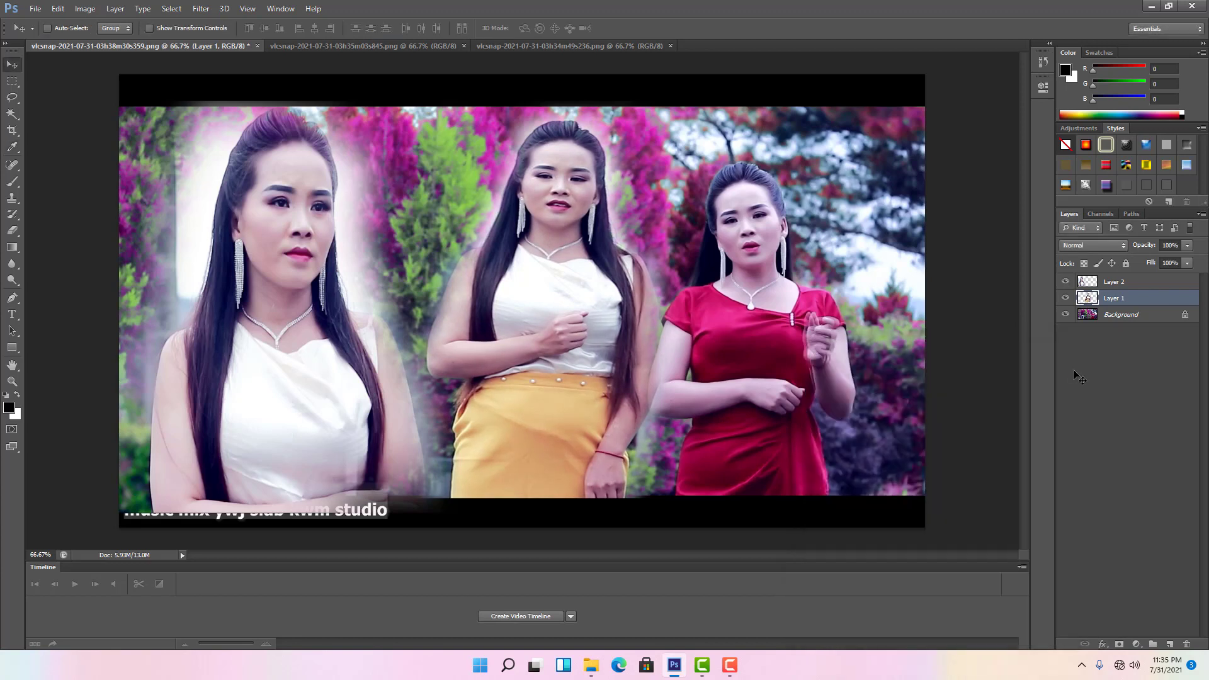
- Brighten the Background layer with a Curves point at input 147 and output 161
left_click(1128, 314)
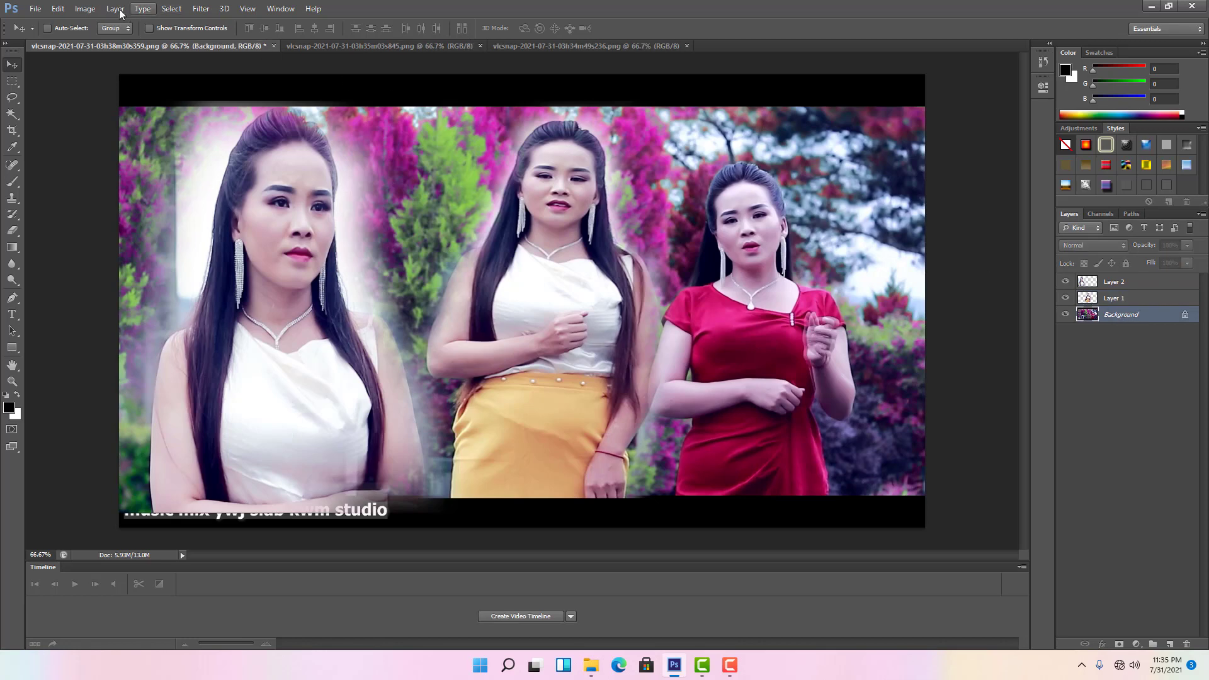
left_click(86, 9)
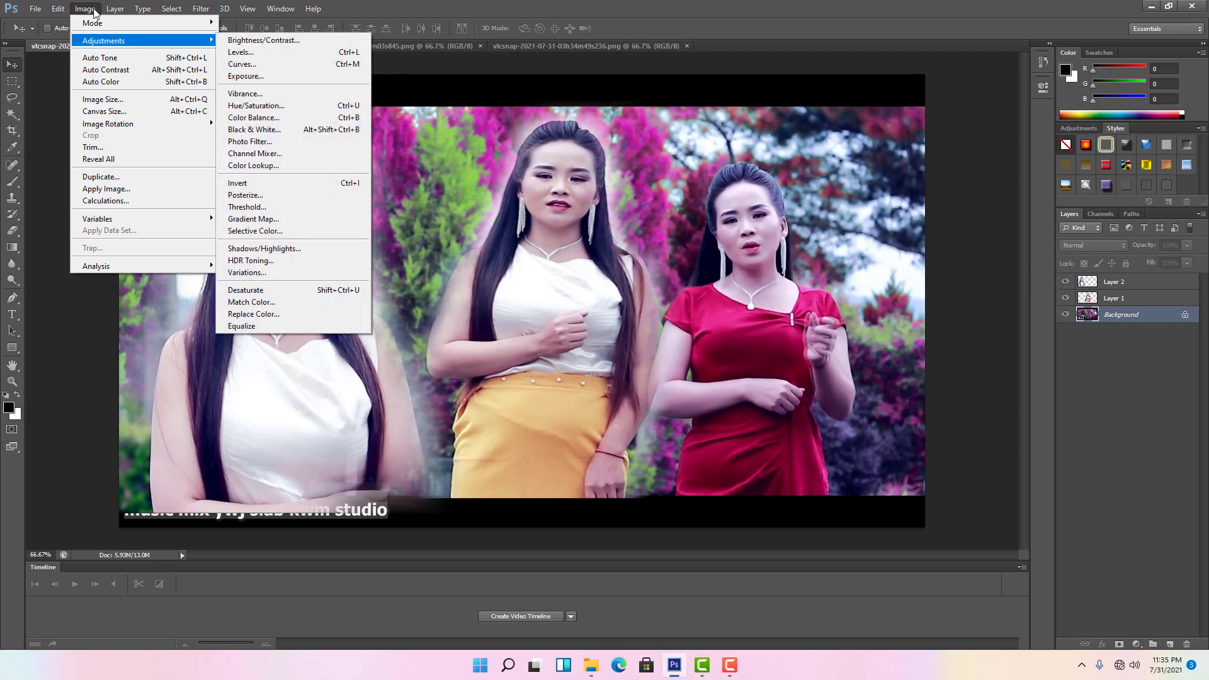
left_click(242, 64)
mouse_move(952, 467)
left_mouse_down()
mouse_move(948, 446)
mouse_move(949, 462)
left_mouse_up()
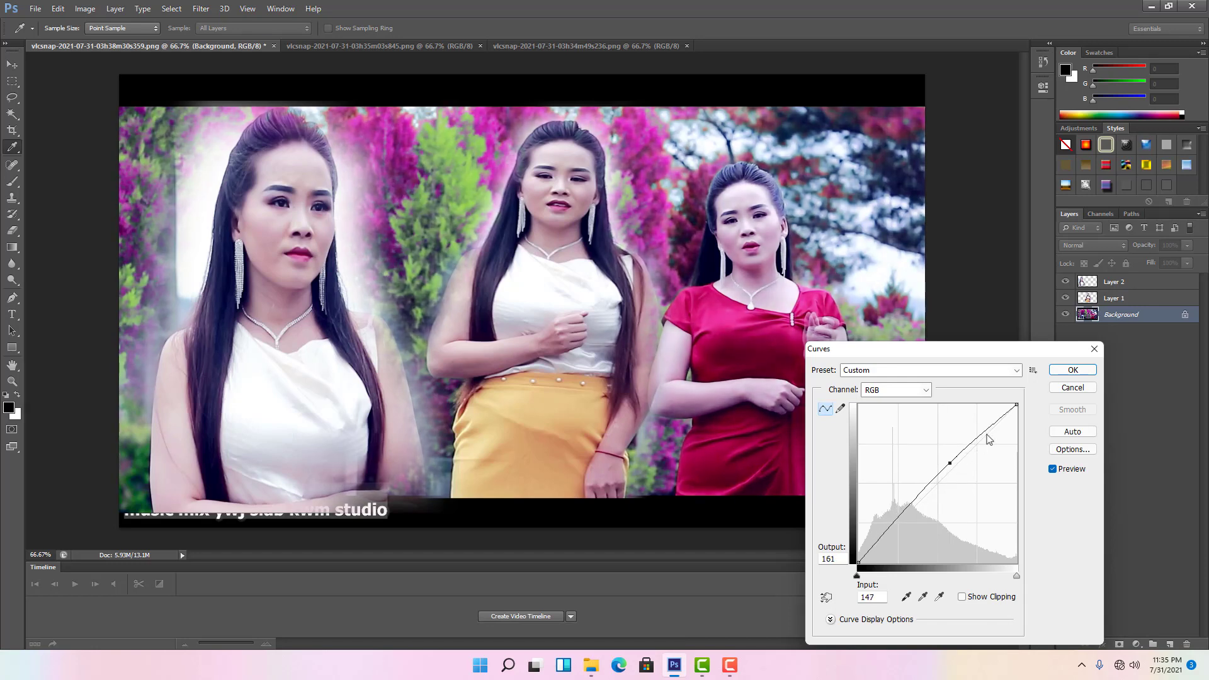
left_click(1073, 371)
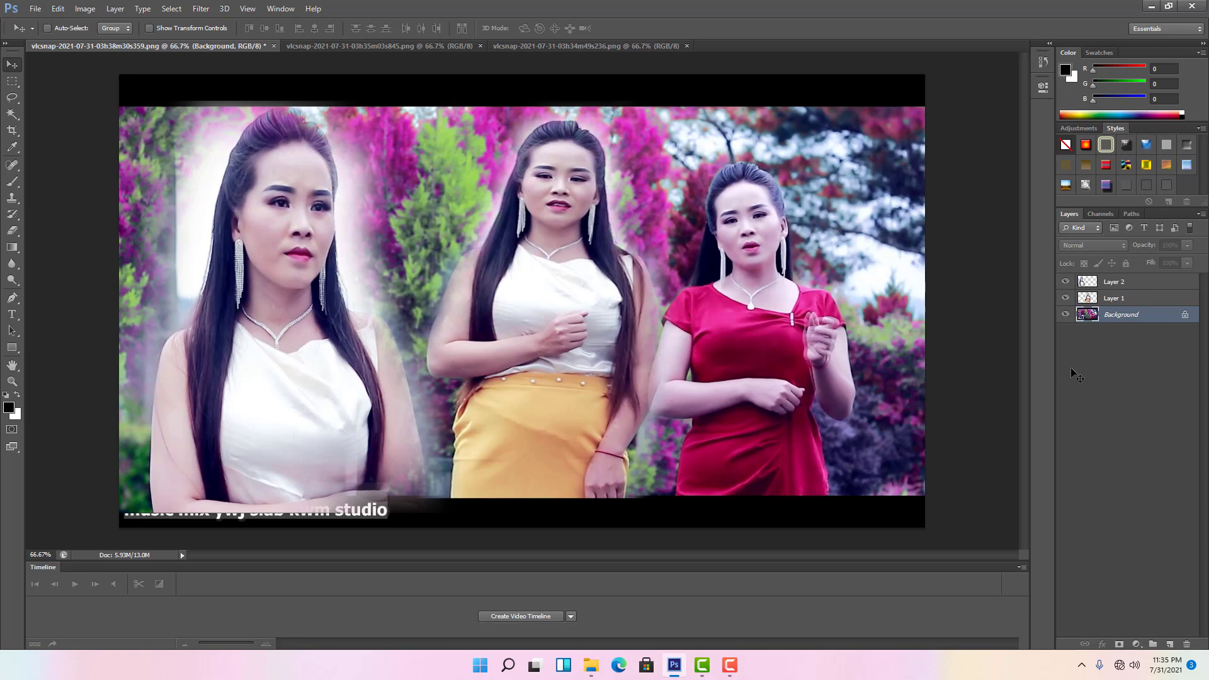
- Save a JPEG copy of the composite to the Desktop as yyyy, at Maximum quality 12 with the Baseline ("Standard") format
left_click(35, 10)
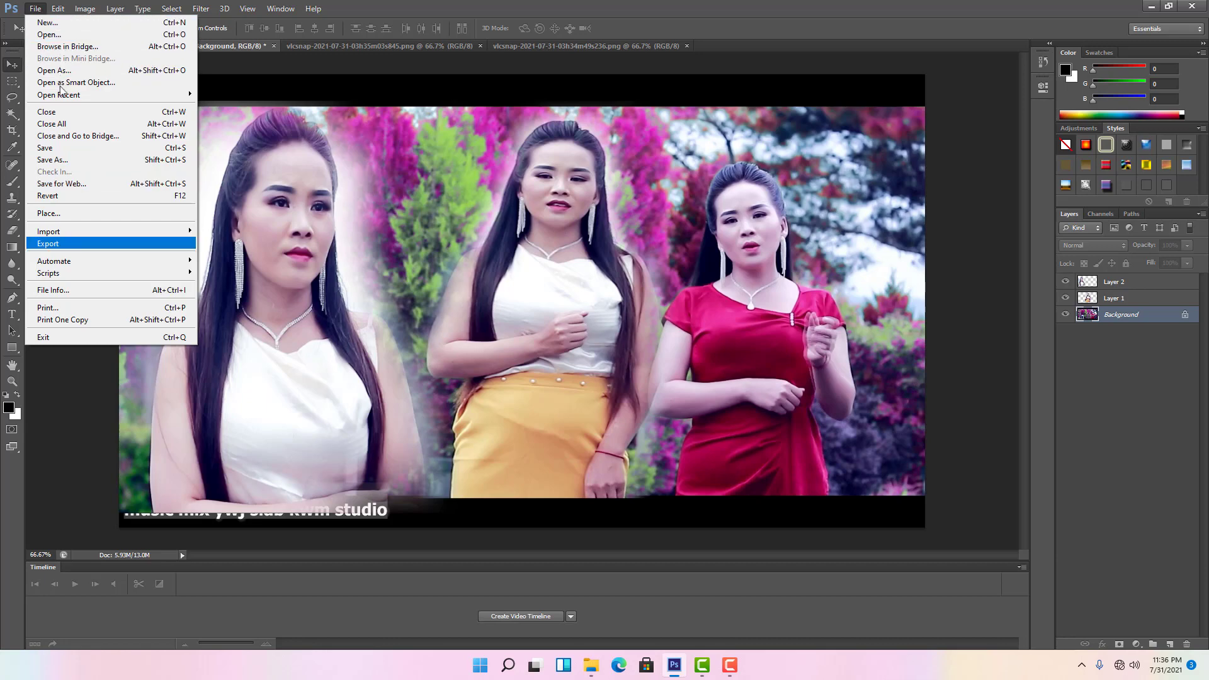
left_click(59, 162)
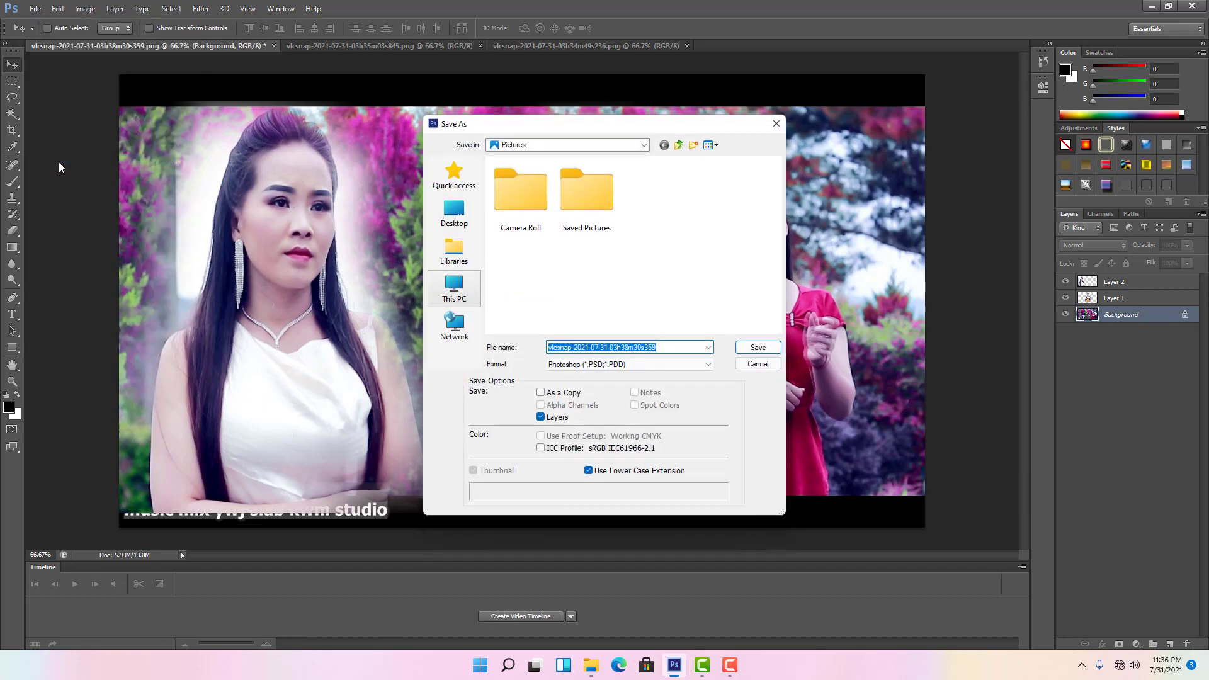
left_click(454, 213)
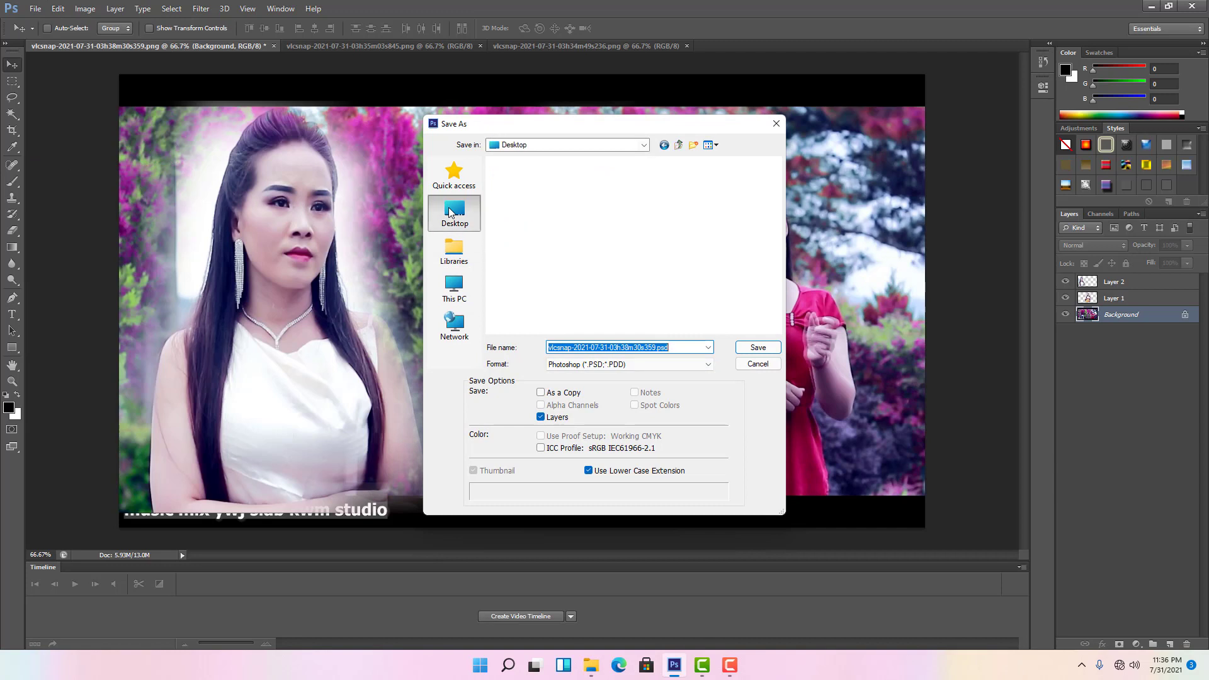
scroll(649, 326, "down", 5)
left_click(708, 365)
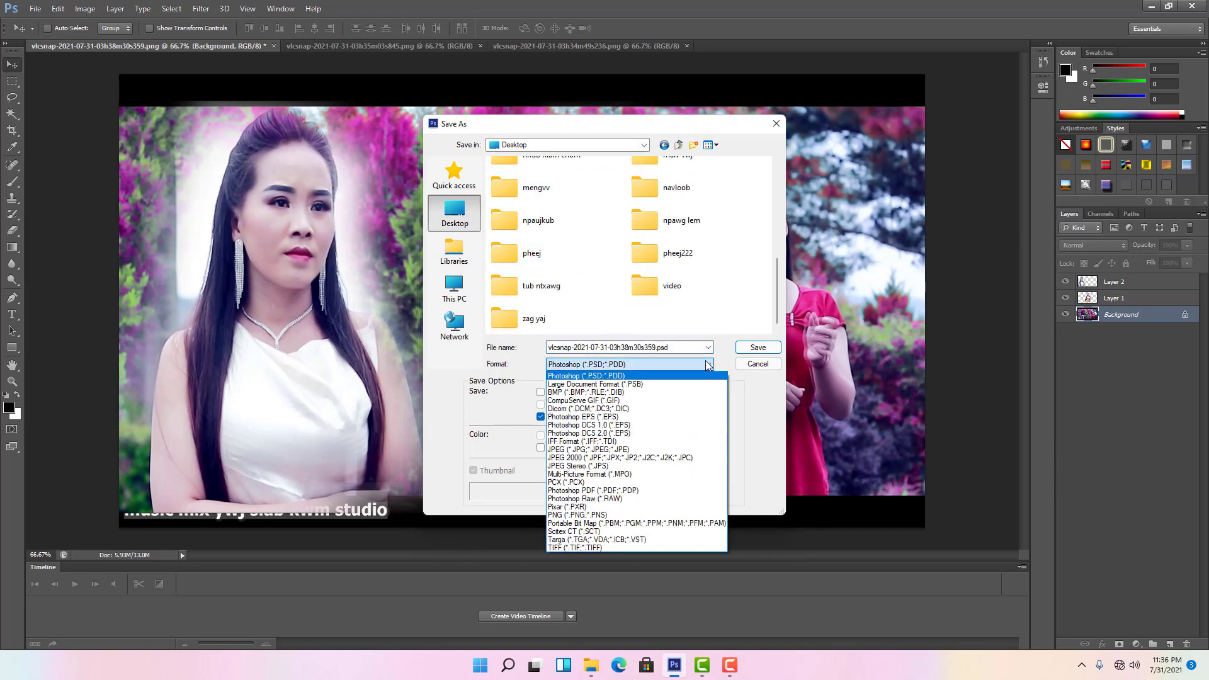
left_click(708, 365)
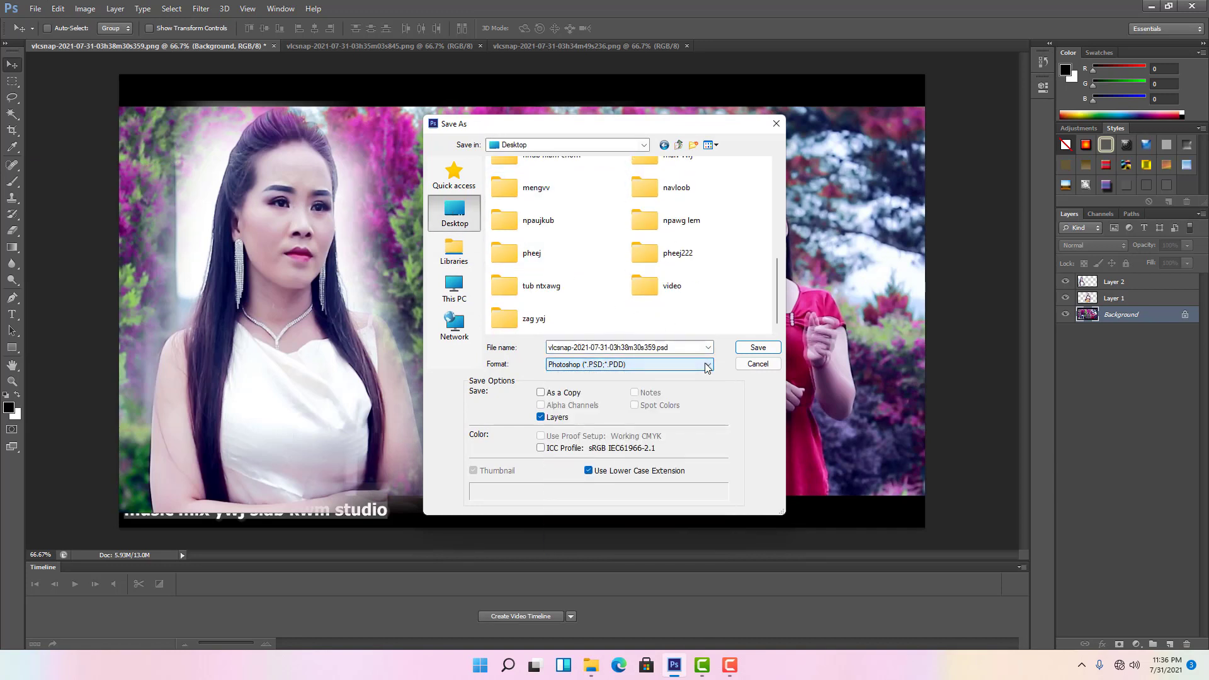
left_click(710, 365)
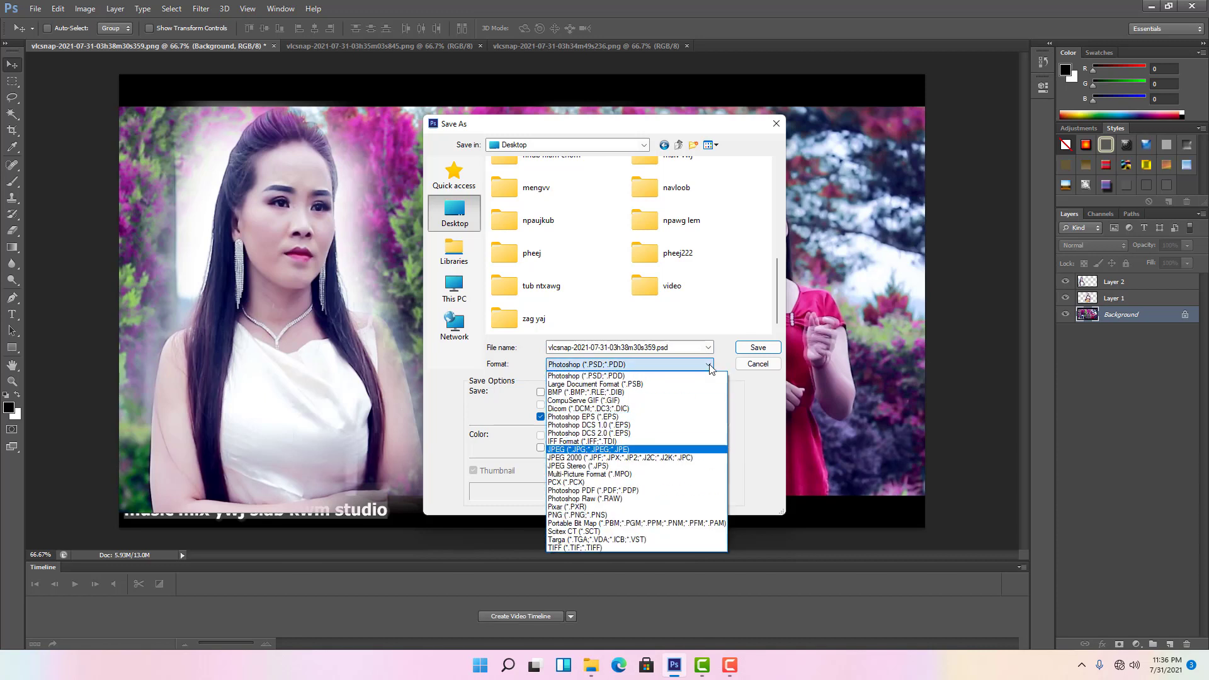
left_click(591, 451)
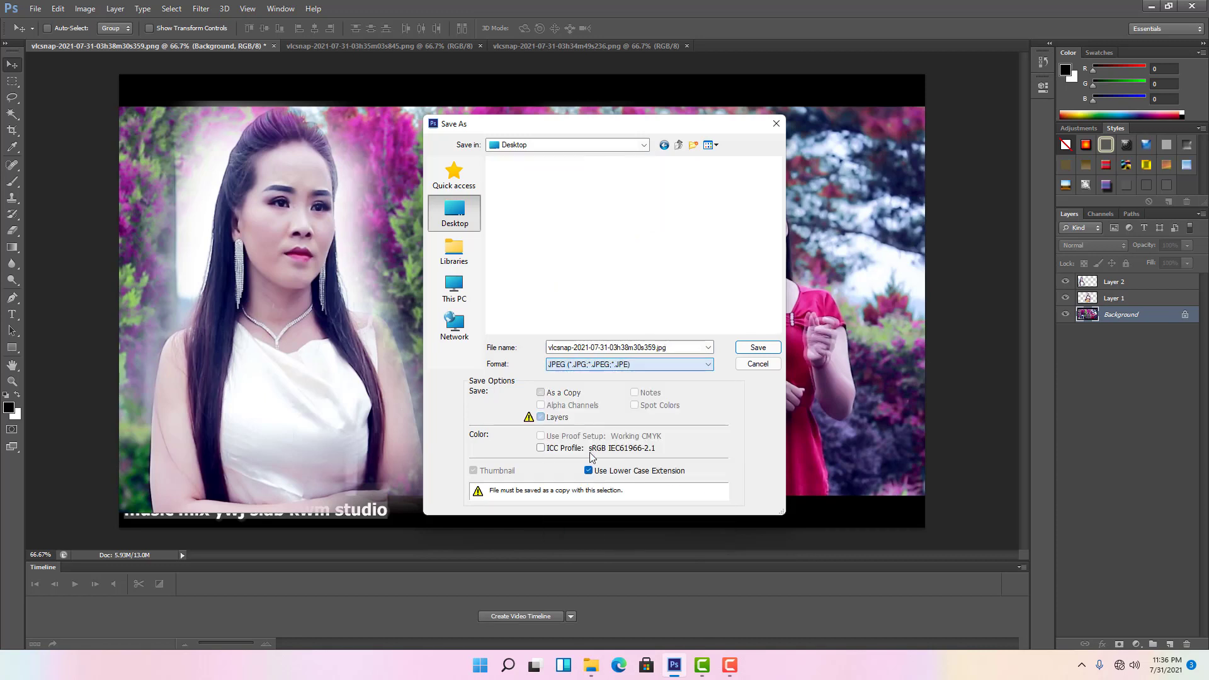
left_click_drag(681, 349, 101, 358)
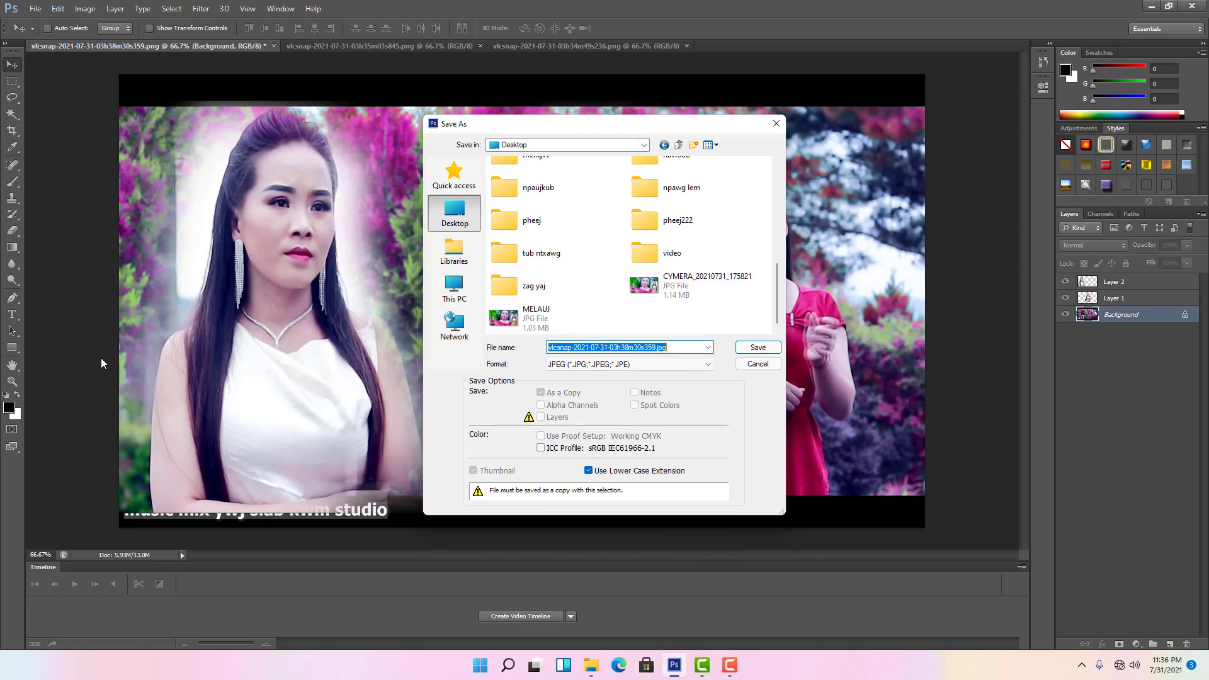
type("yyyy")
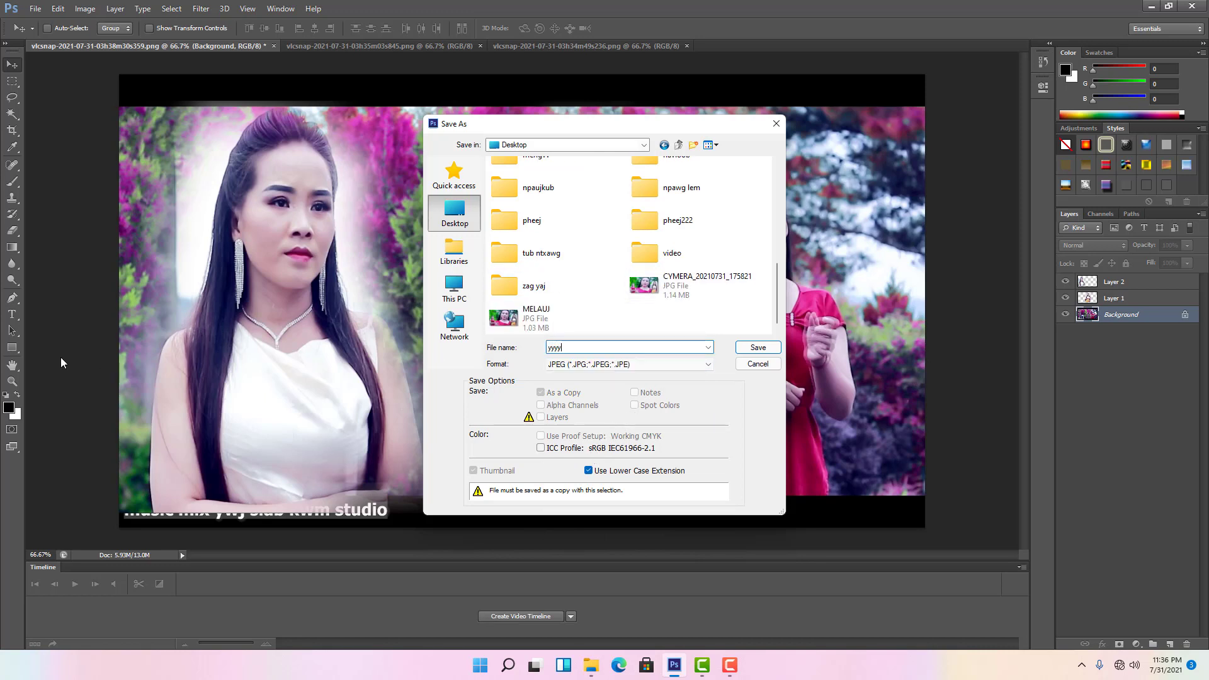
left_click(758, 347)
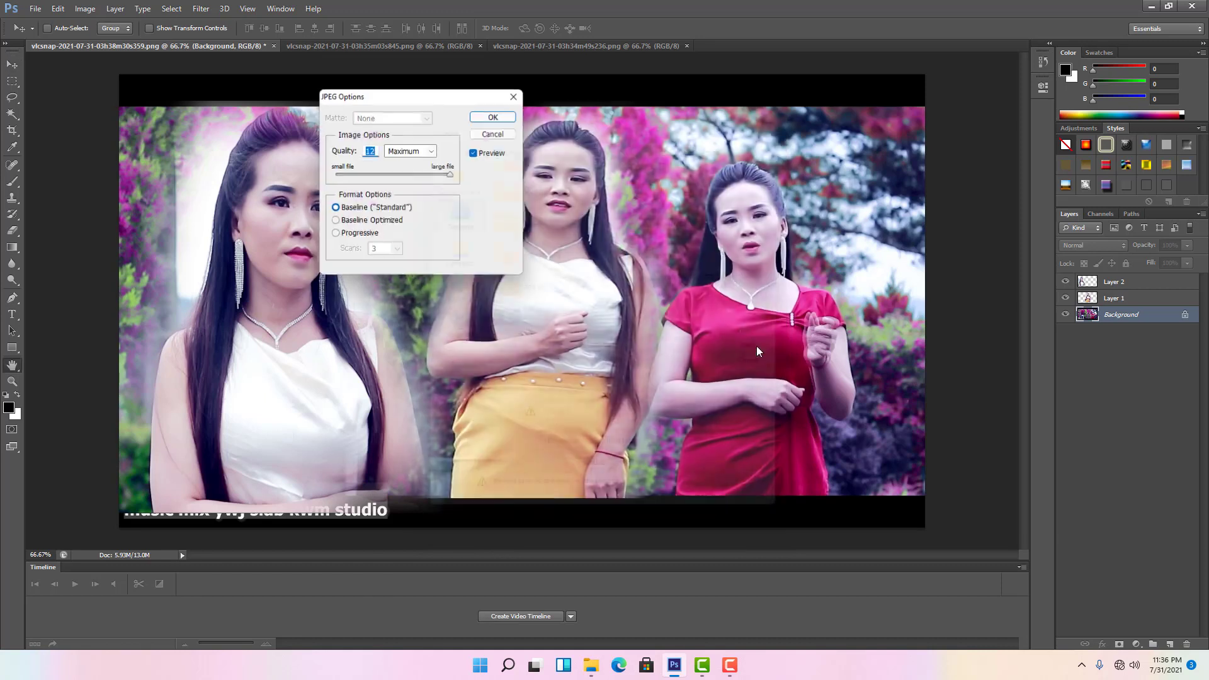
left_click(497, 115)
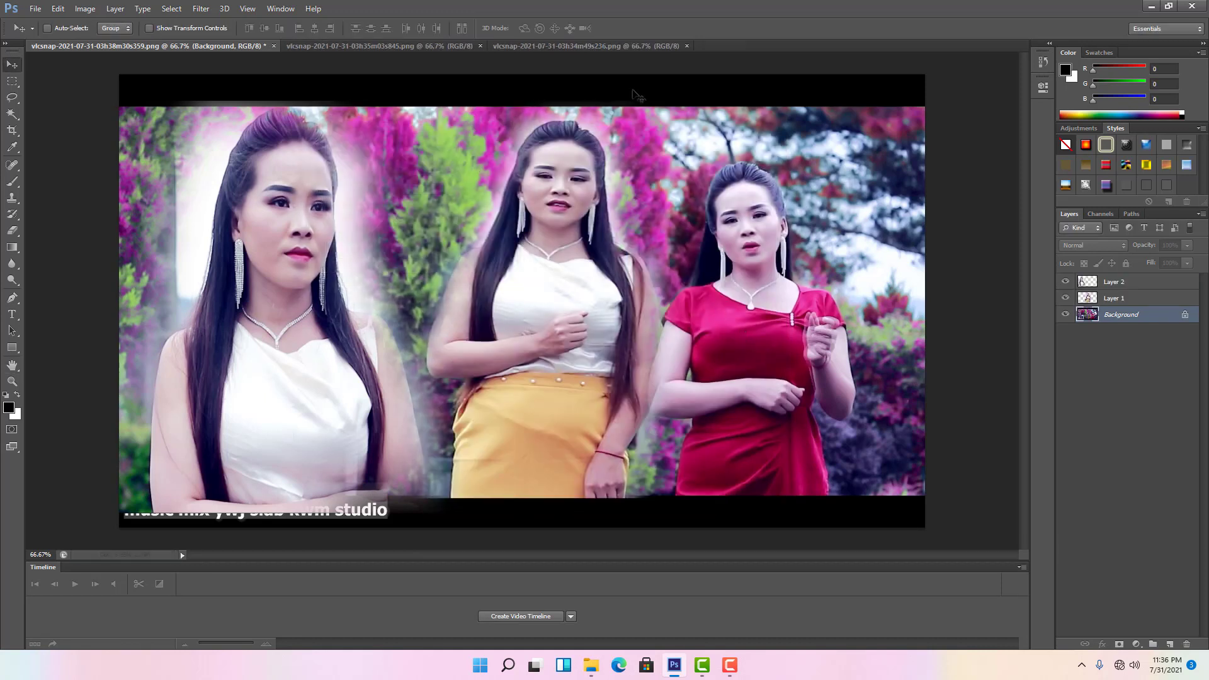
- Close Photoshop and dismiss the remaining open documents
left_click(1193, 6)
left_click(592, 251)
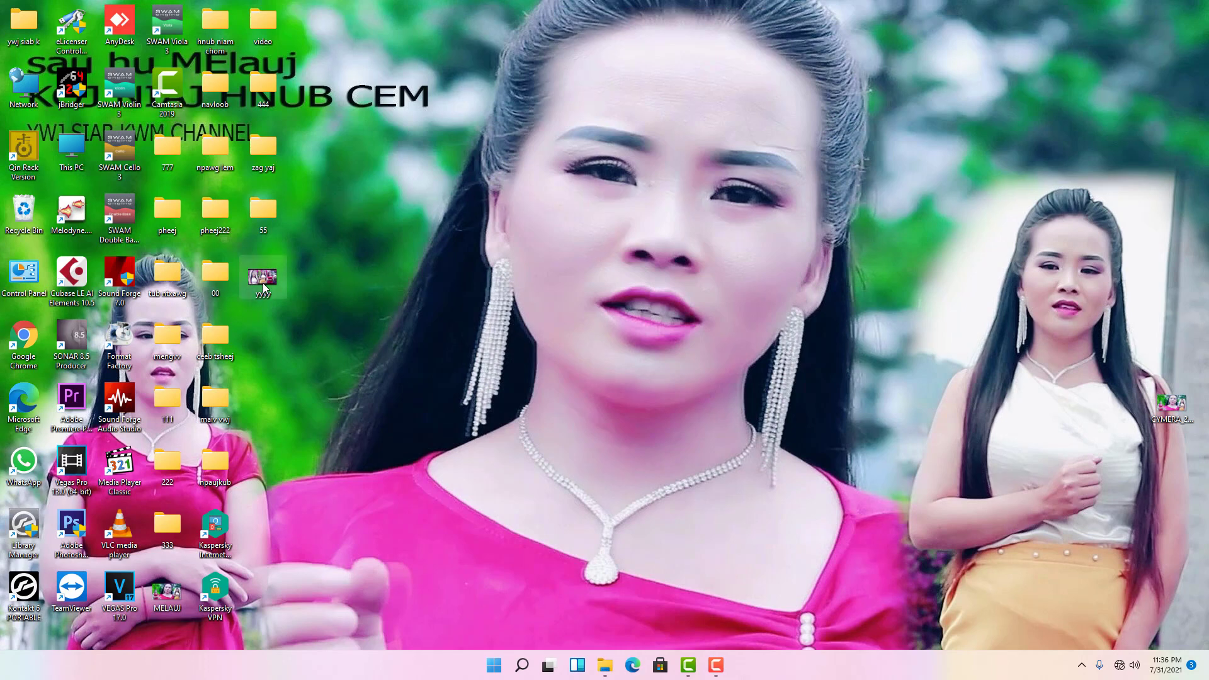
double_click(262, 282)
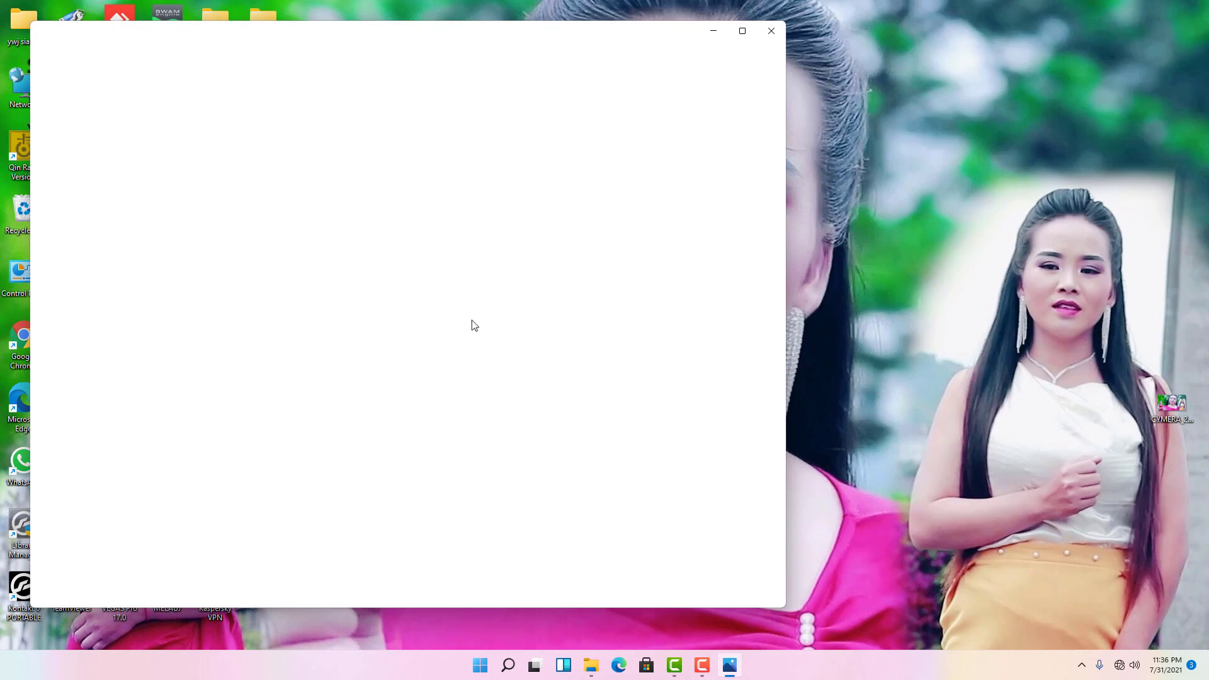
left_click_drag(659, 27, 814, 97)
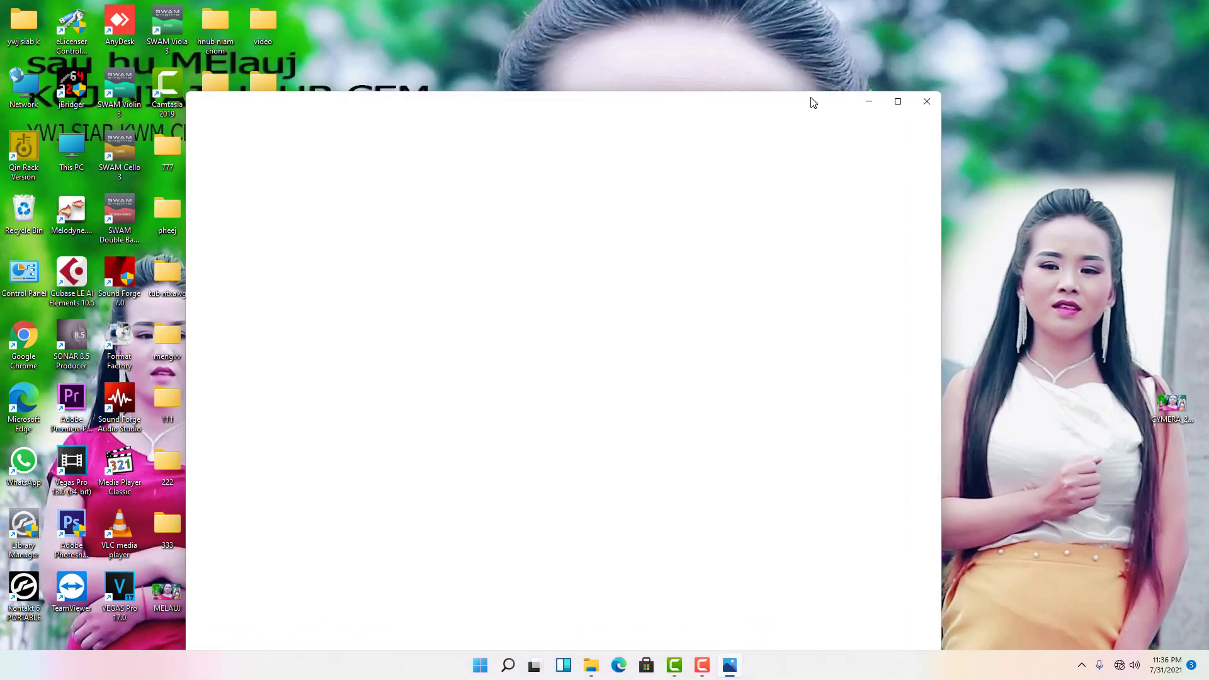
left_click(927, 103)
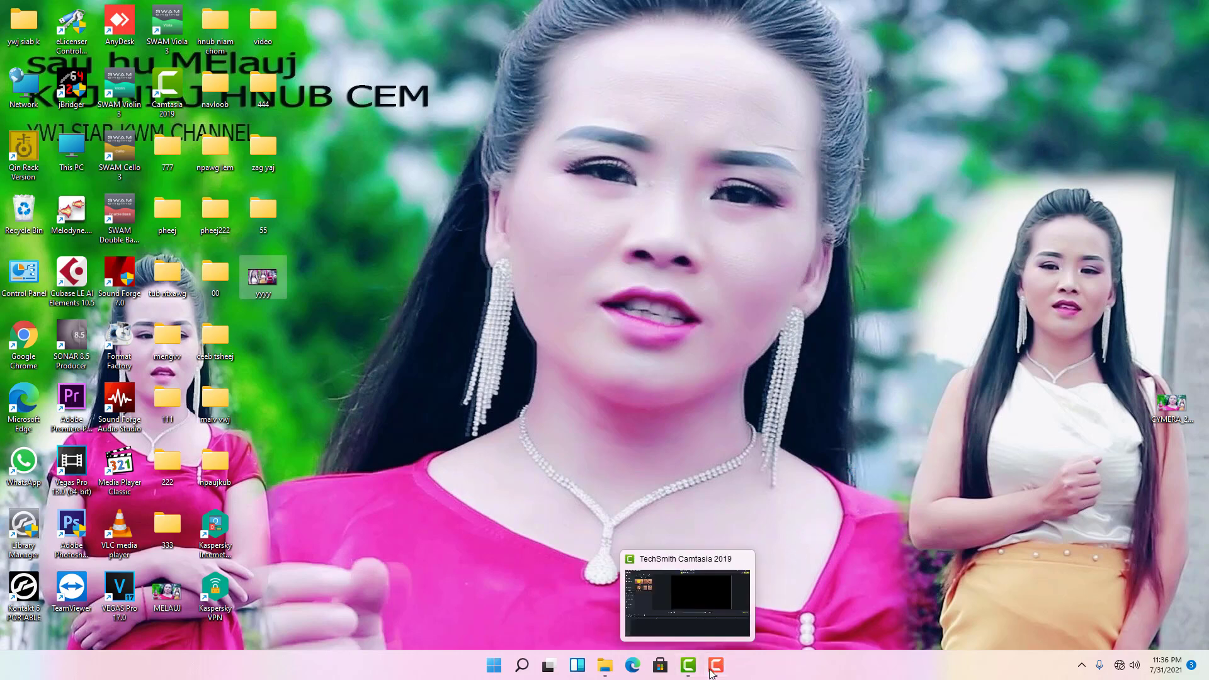
- Open the saved yyyy image from the desktop in Photos, inspect the composite in a maximized window, and close it
double_click(276, 290)
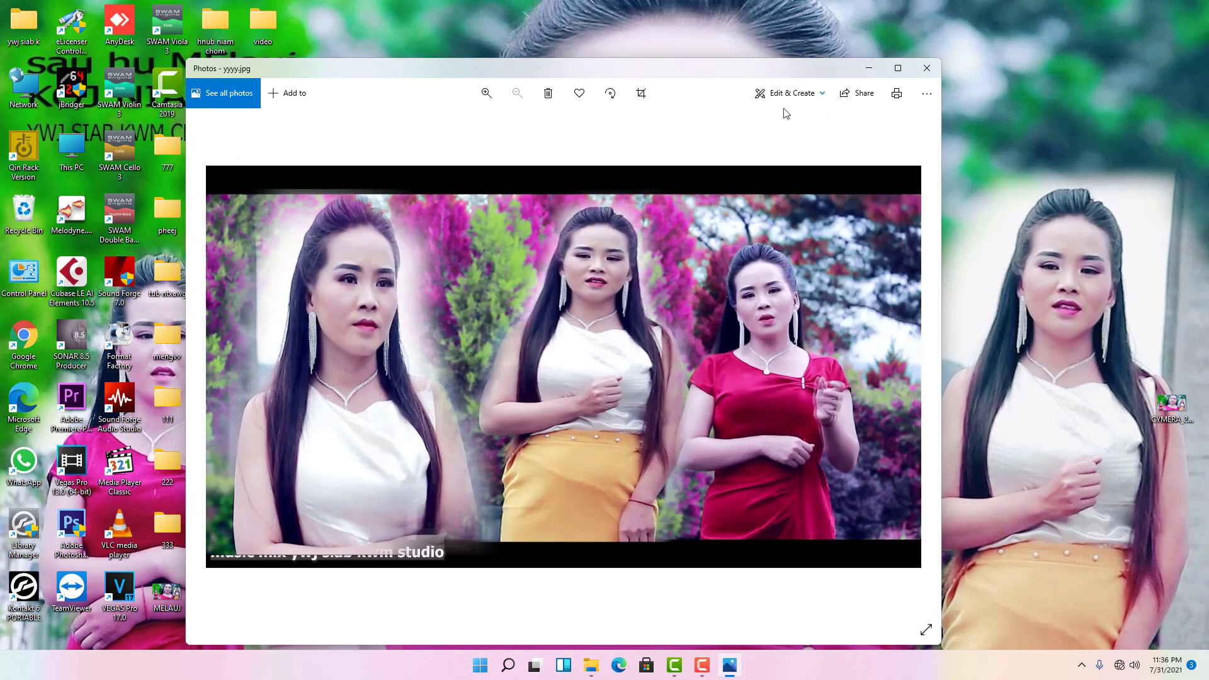
left_click(898, 67)
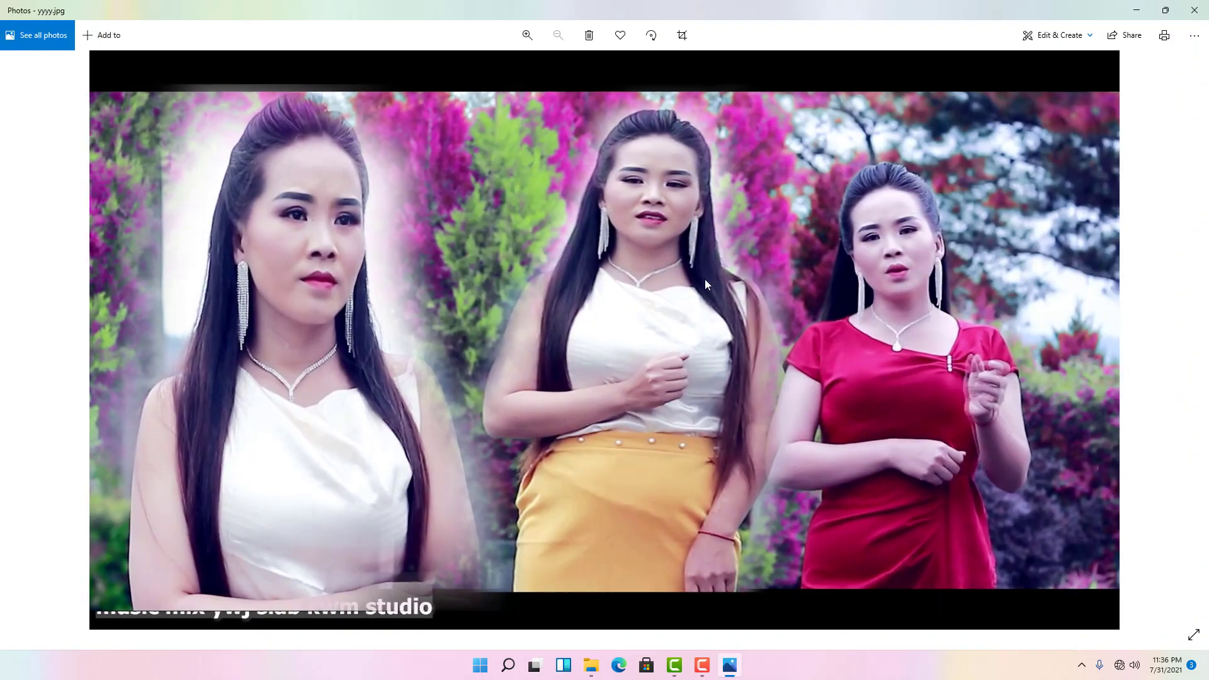
scroll(705, 279, "up", 3)
scroll(727, 288, "down", 5)
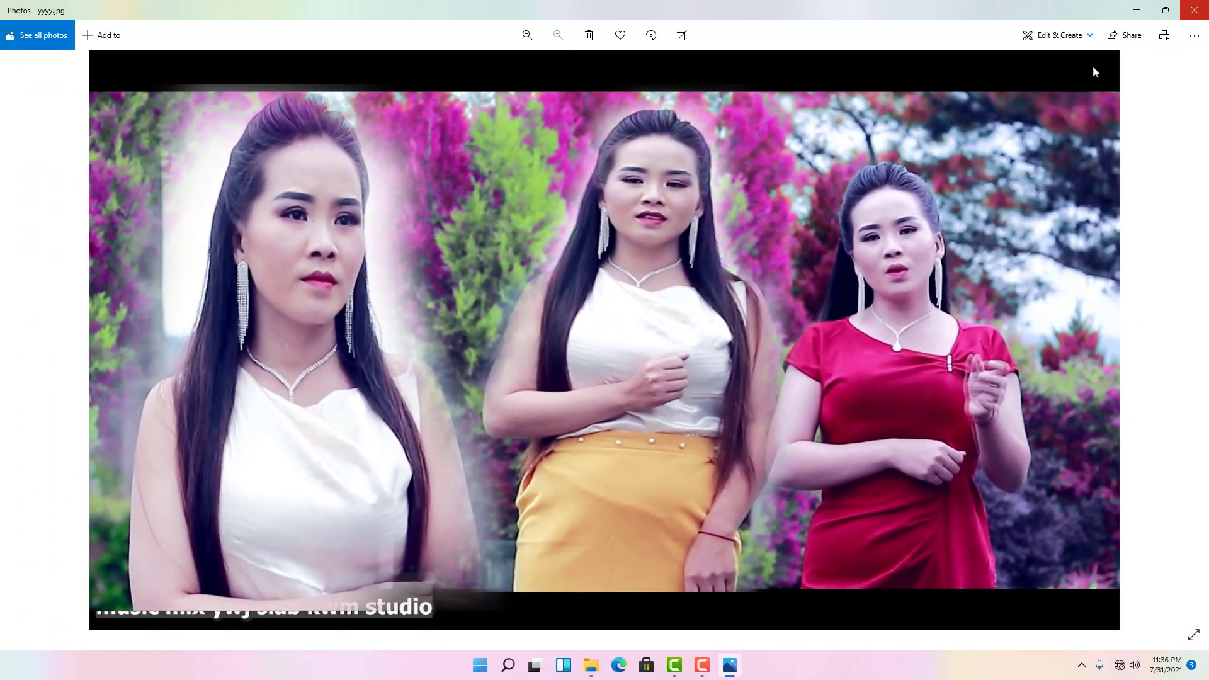
left_click(1196, 10)
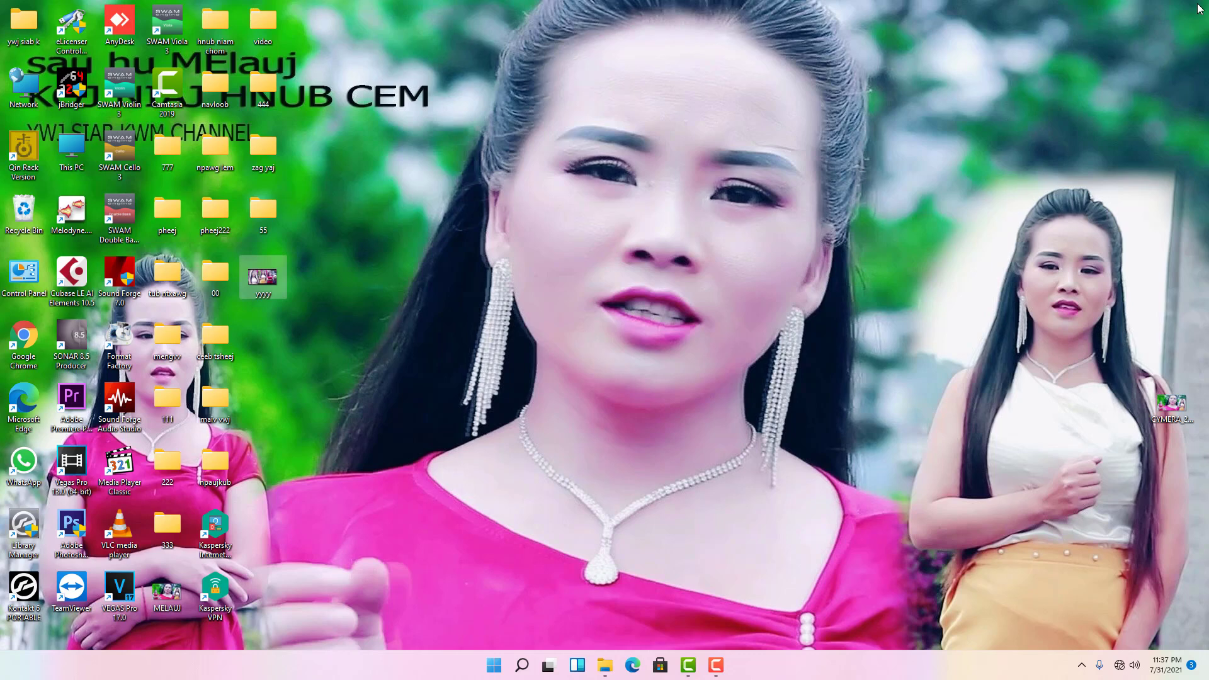
left_click(716, 667)
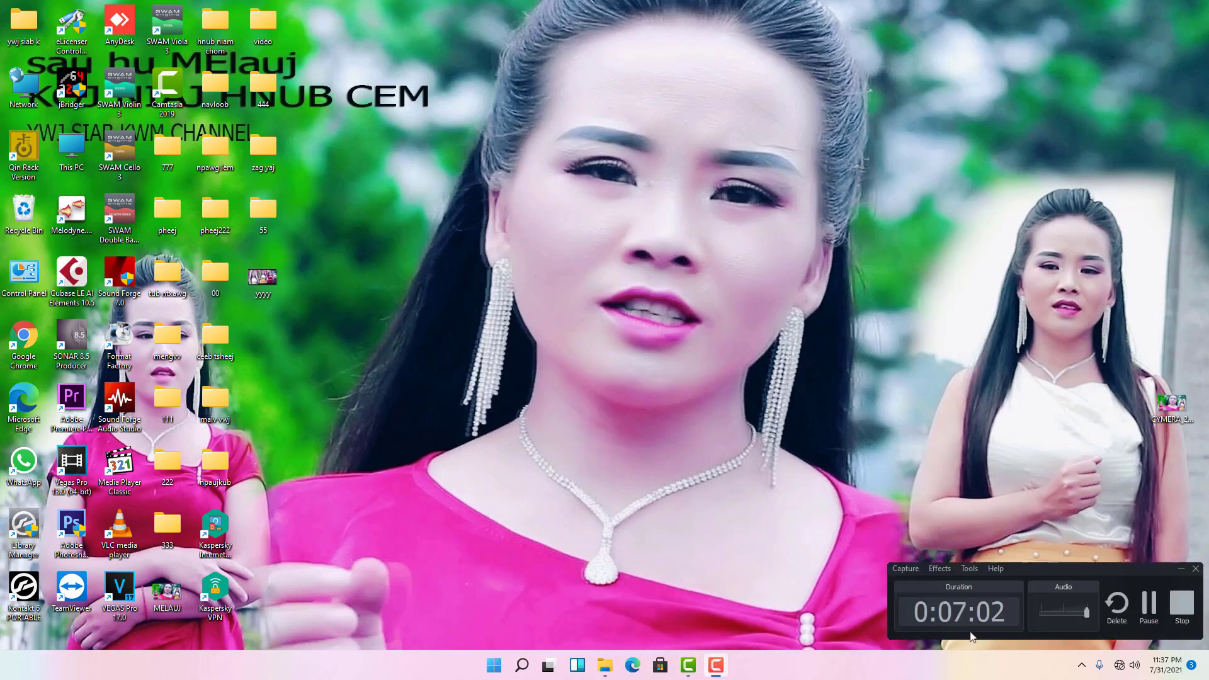